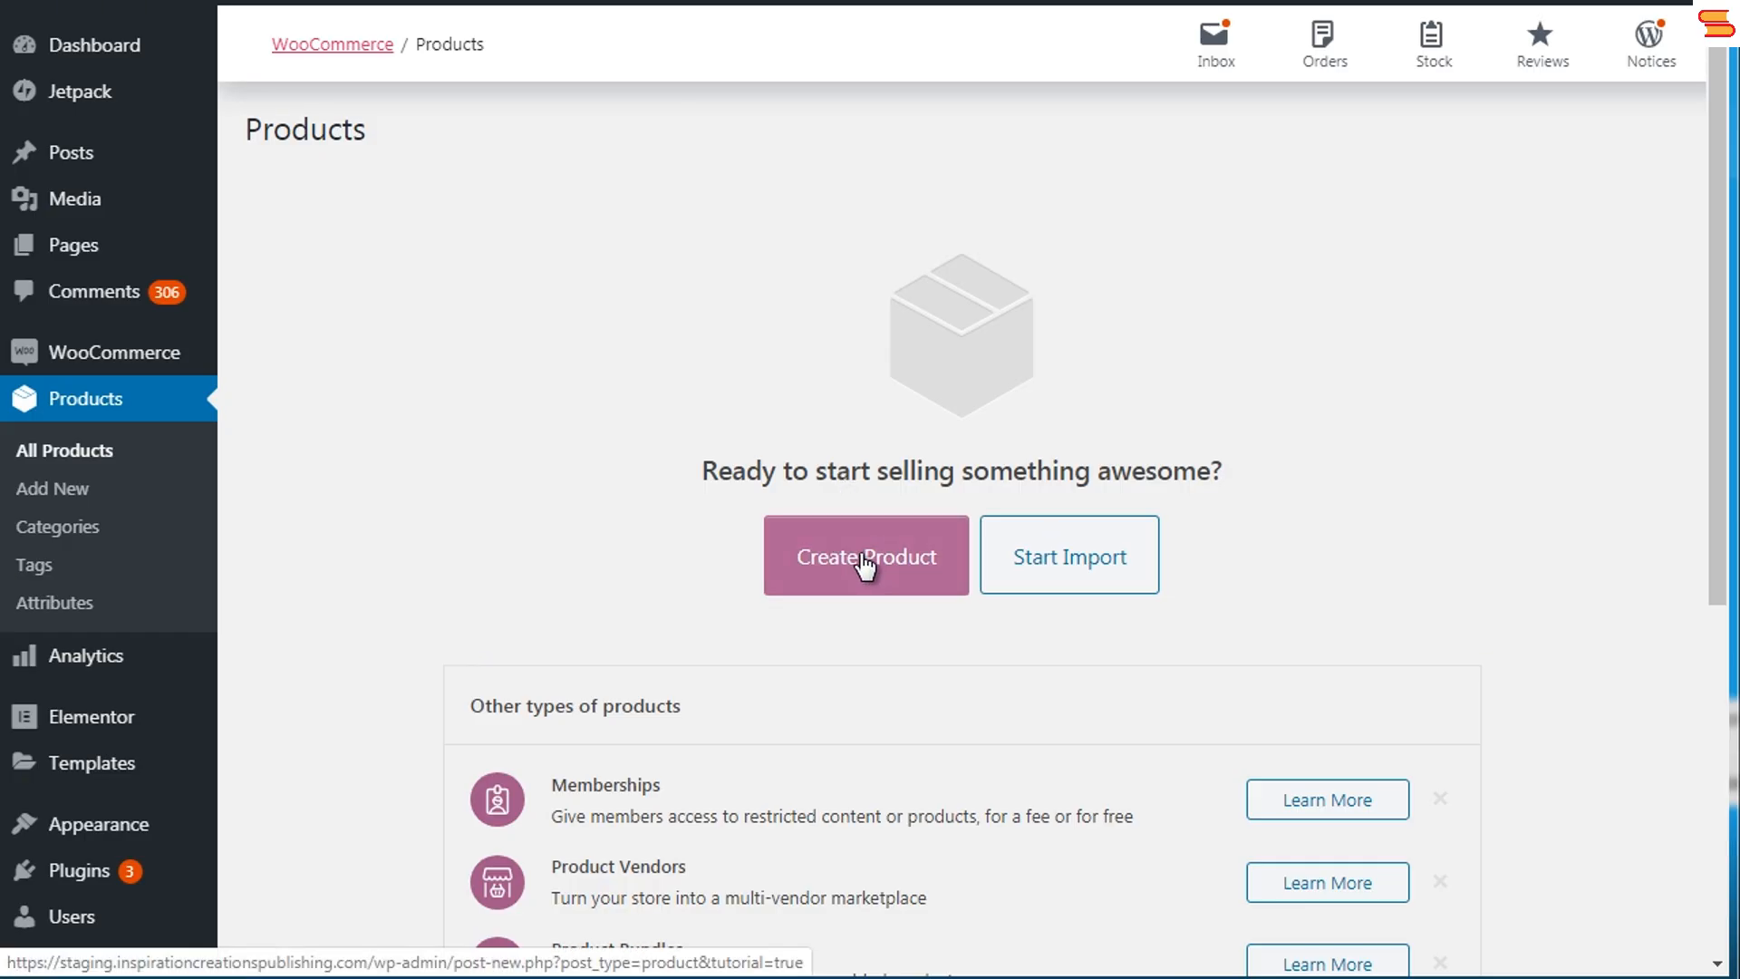
- Start a new product, dismiss its guided tips, and name the product "Book 1"
click(903, 563)
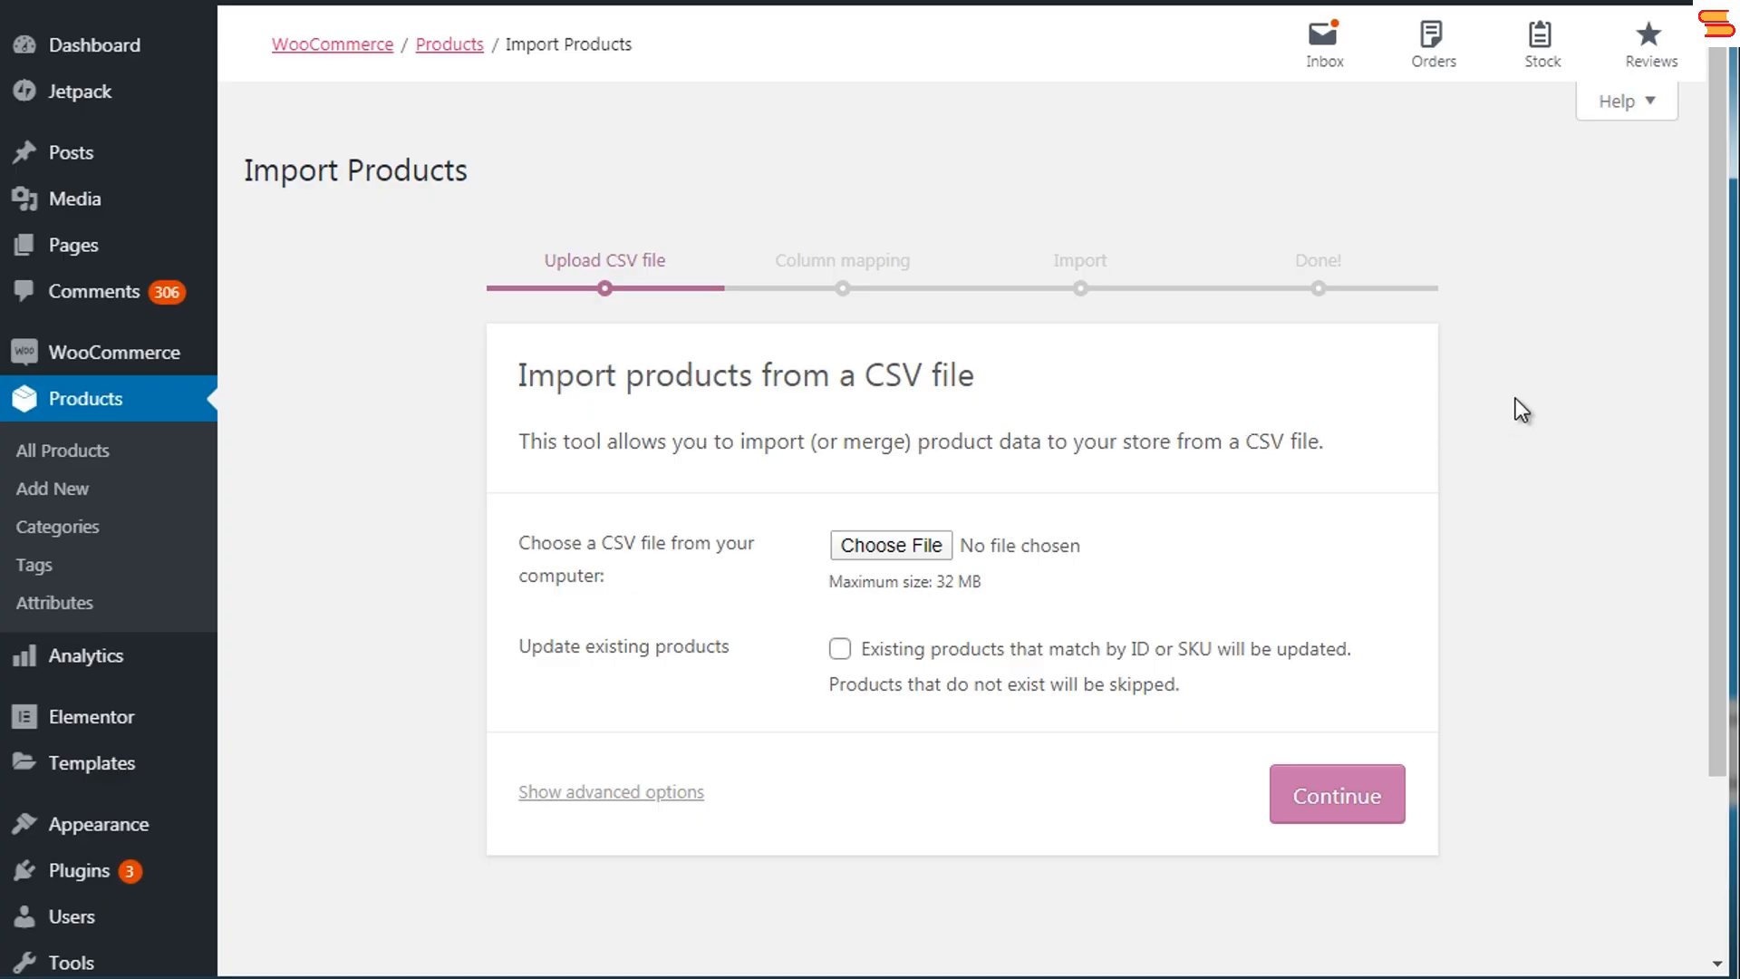
mouse_move(1720, 264)
mouse_down()
mouse_move(1720, 471)
mouse_move(1714, 292)
mouse_up()
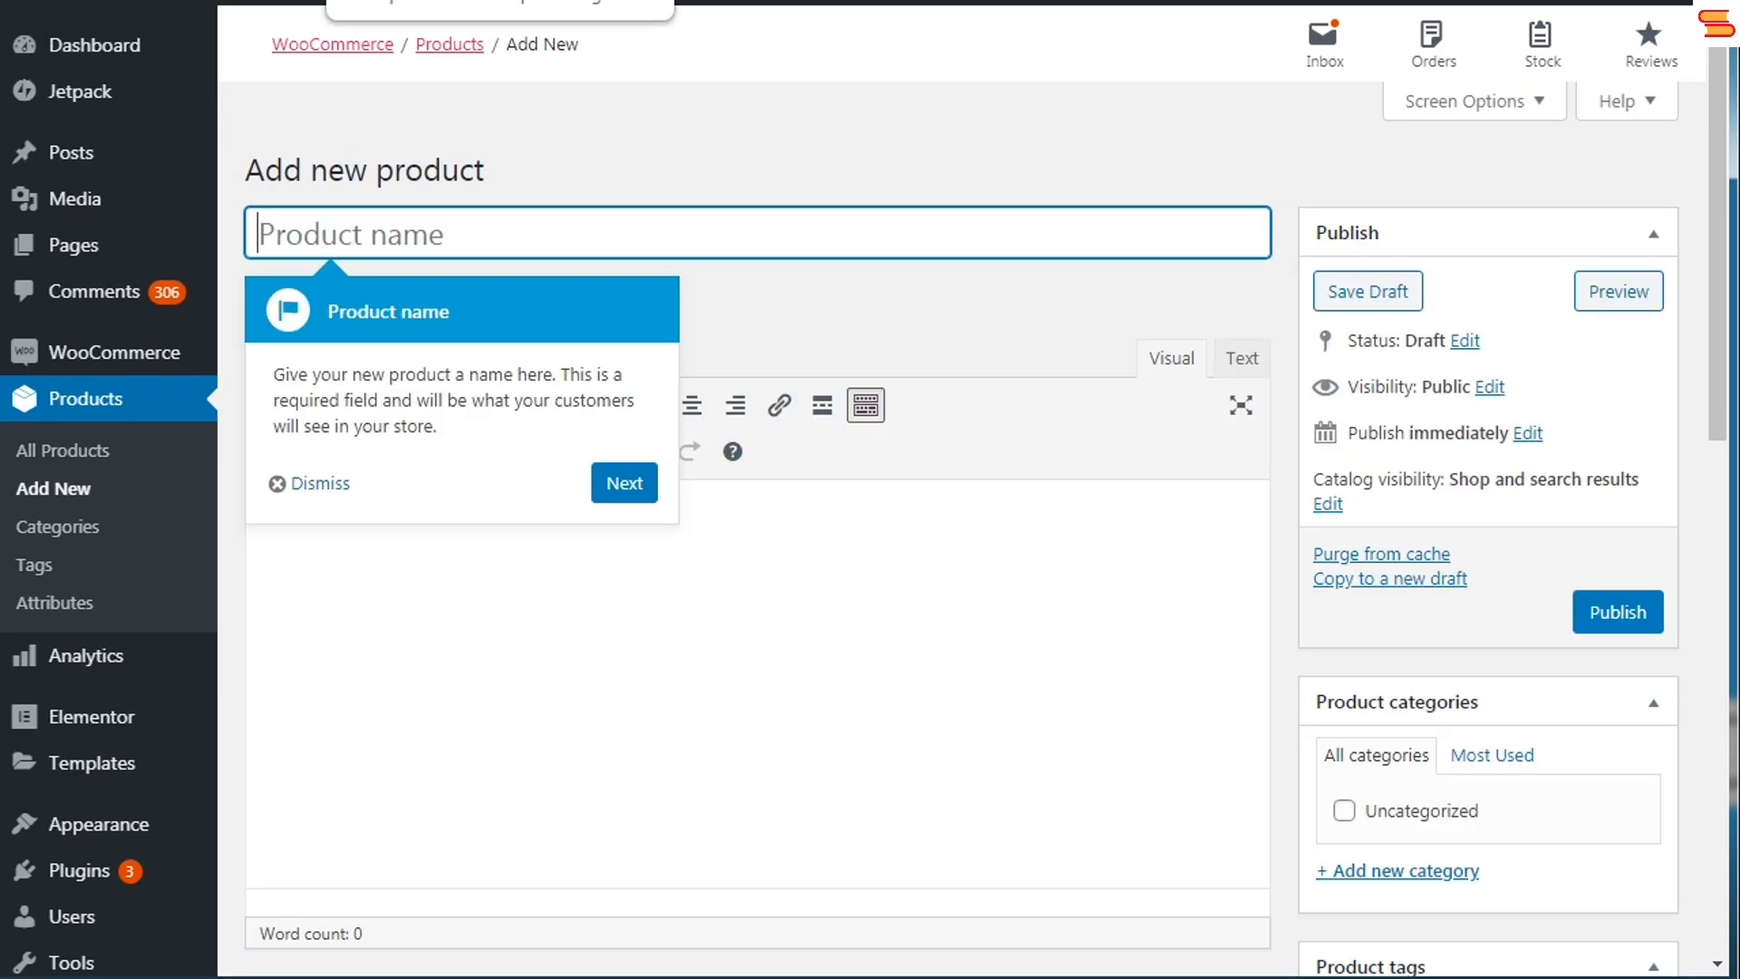
click(643, 489)
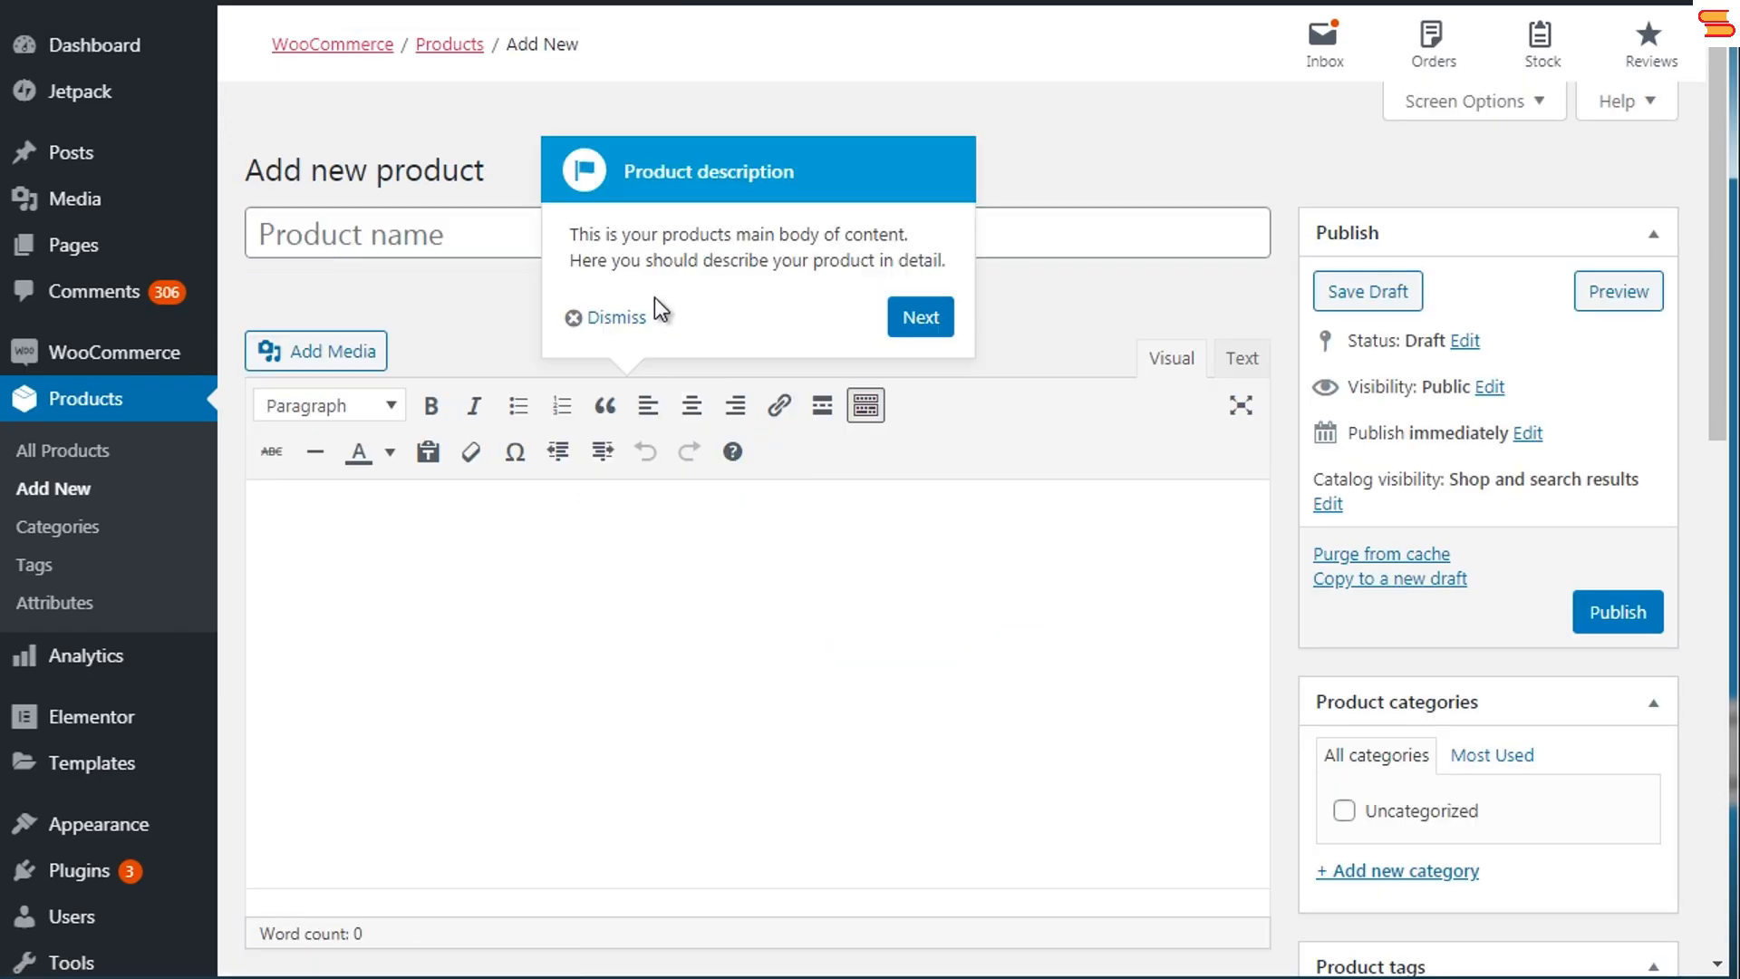
click(616, 318)
click(435, 233)
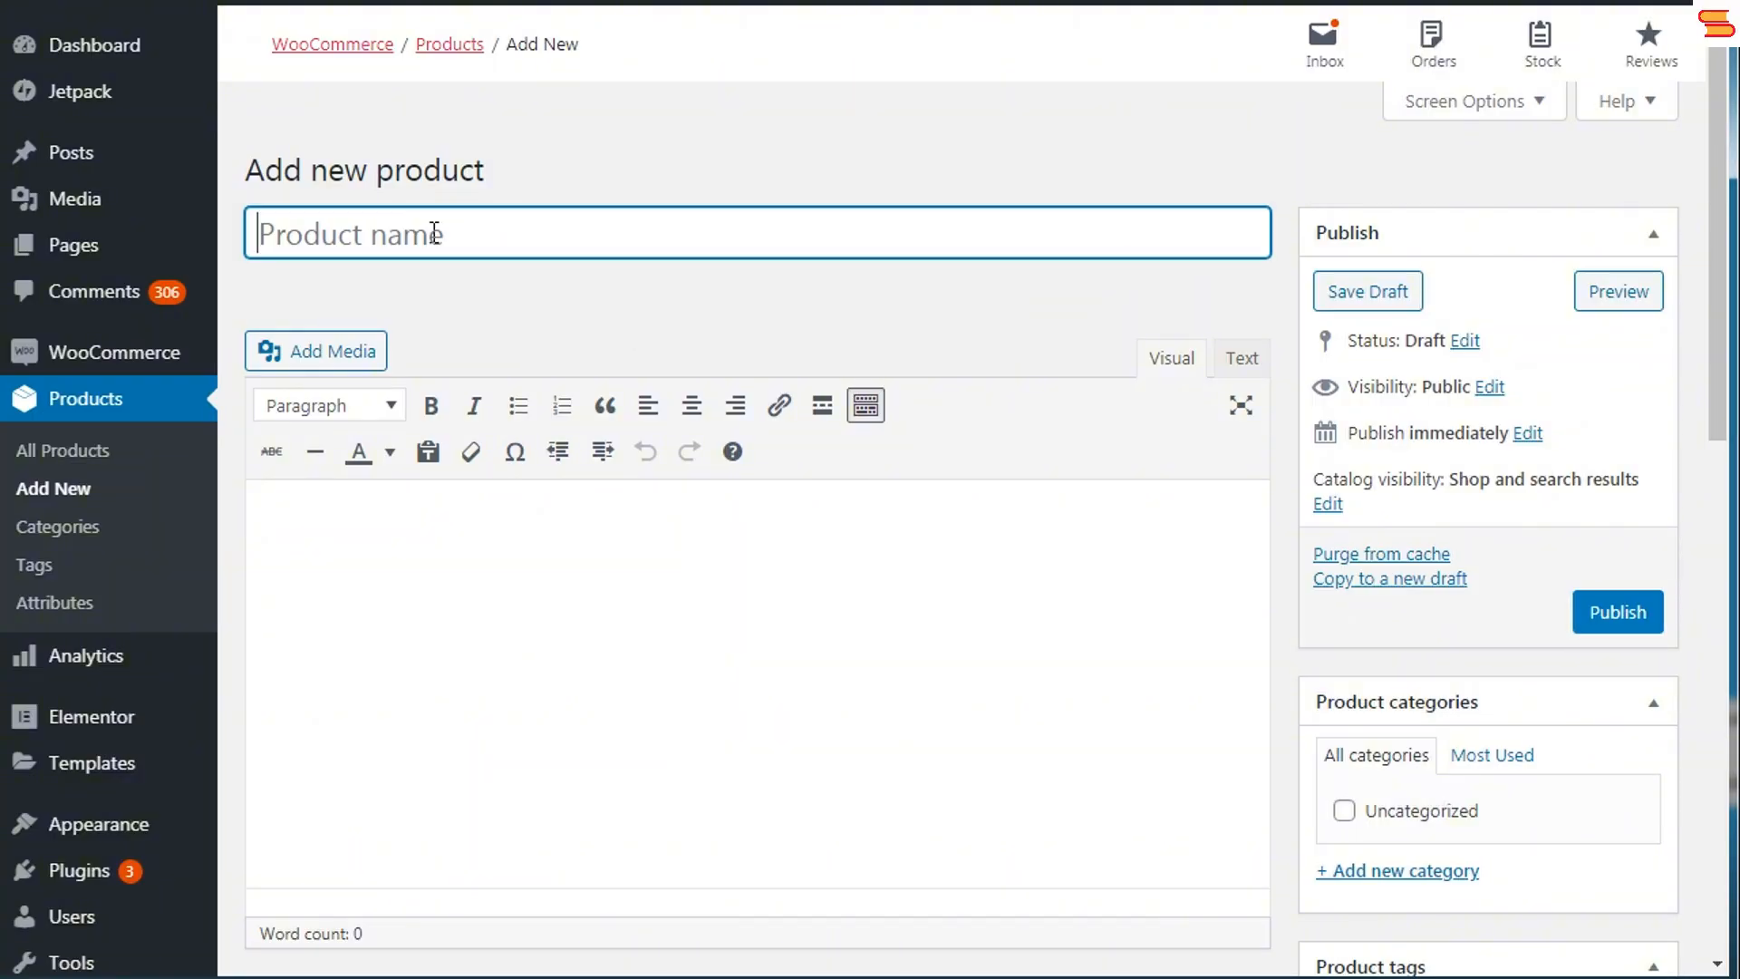
text(Book )
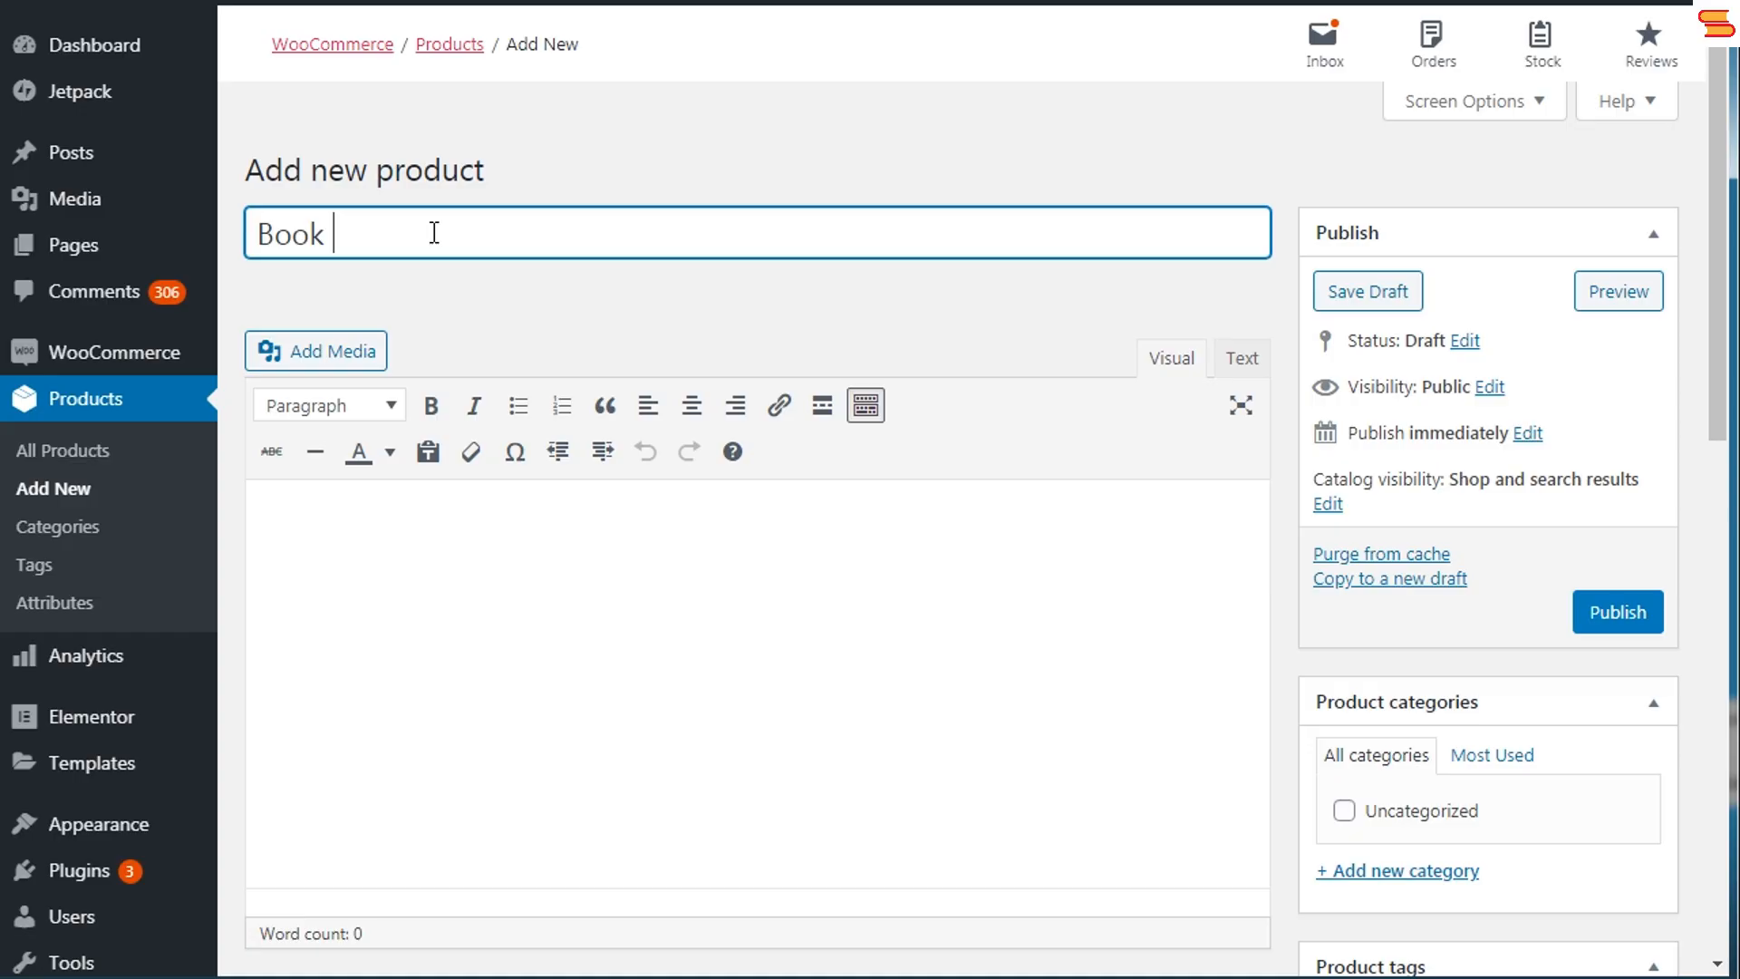
text(1)
- Enter "Description" as the product's main description and format it as a bulleted list
click(433, 598)
text(Deslo)
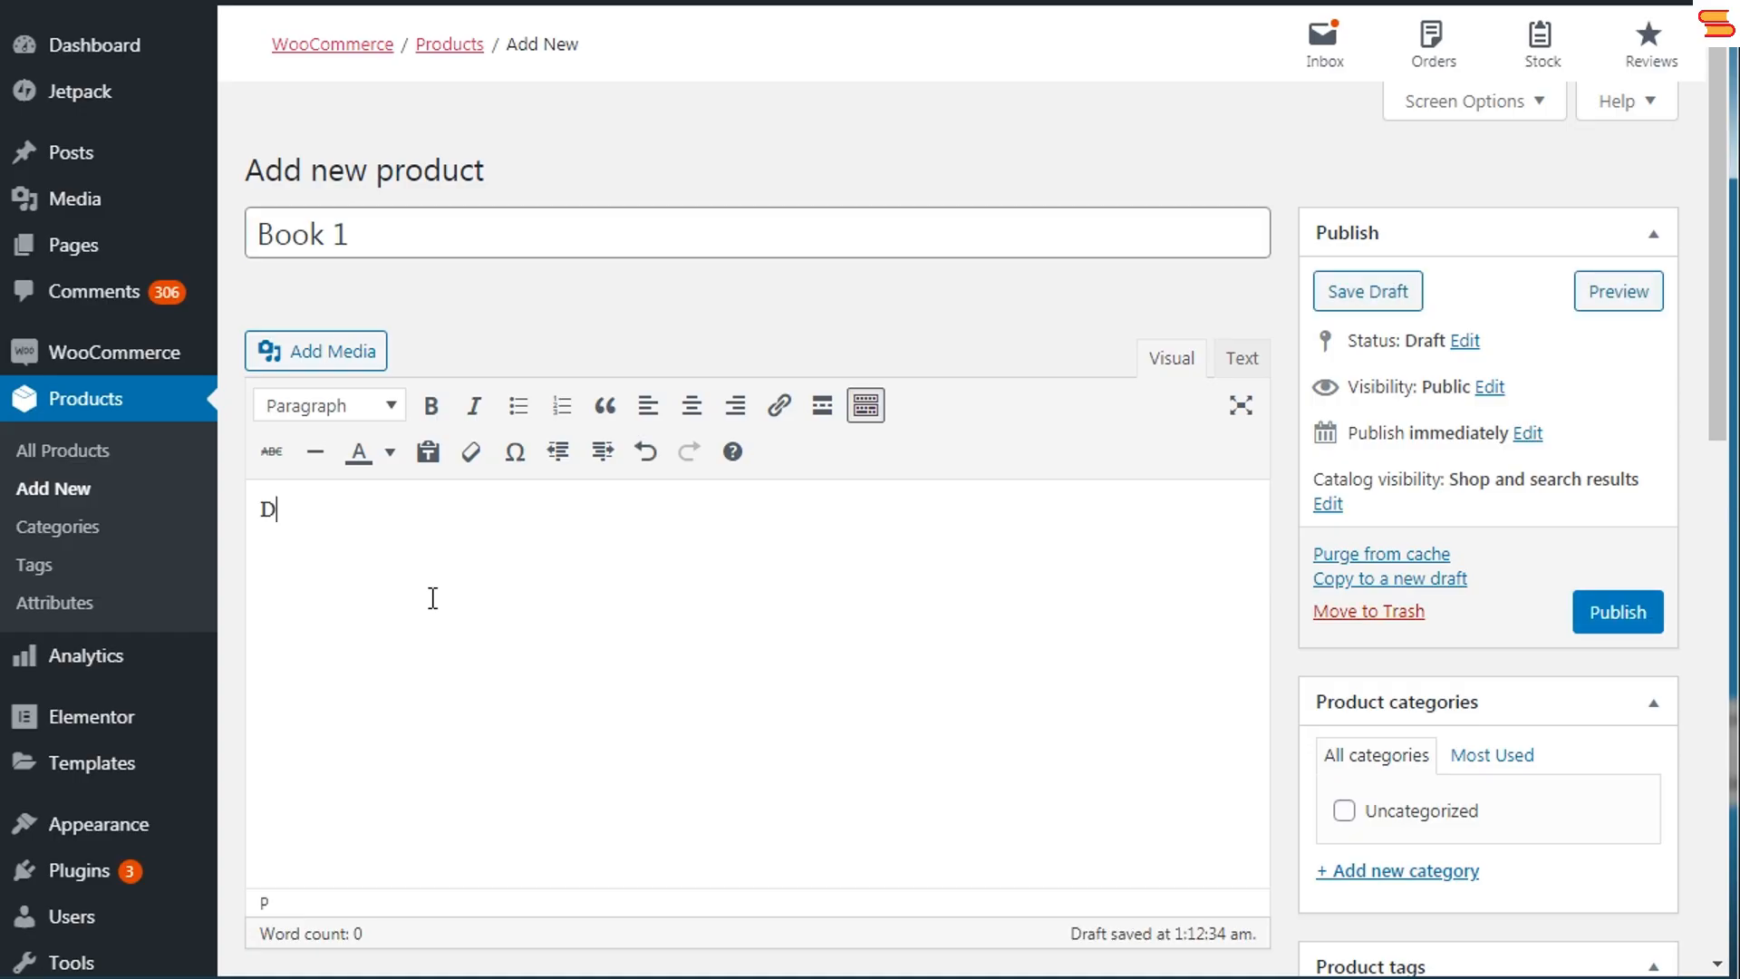
key(BackSpace)
key(BackSpace)
text(cription)
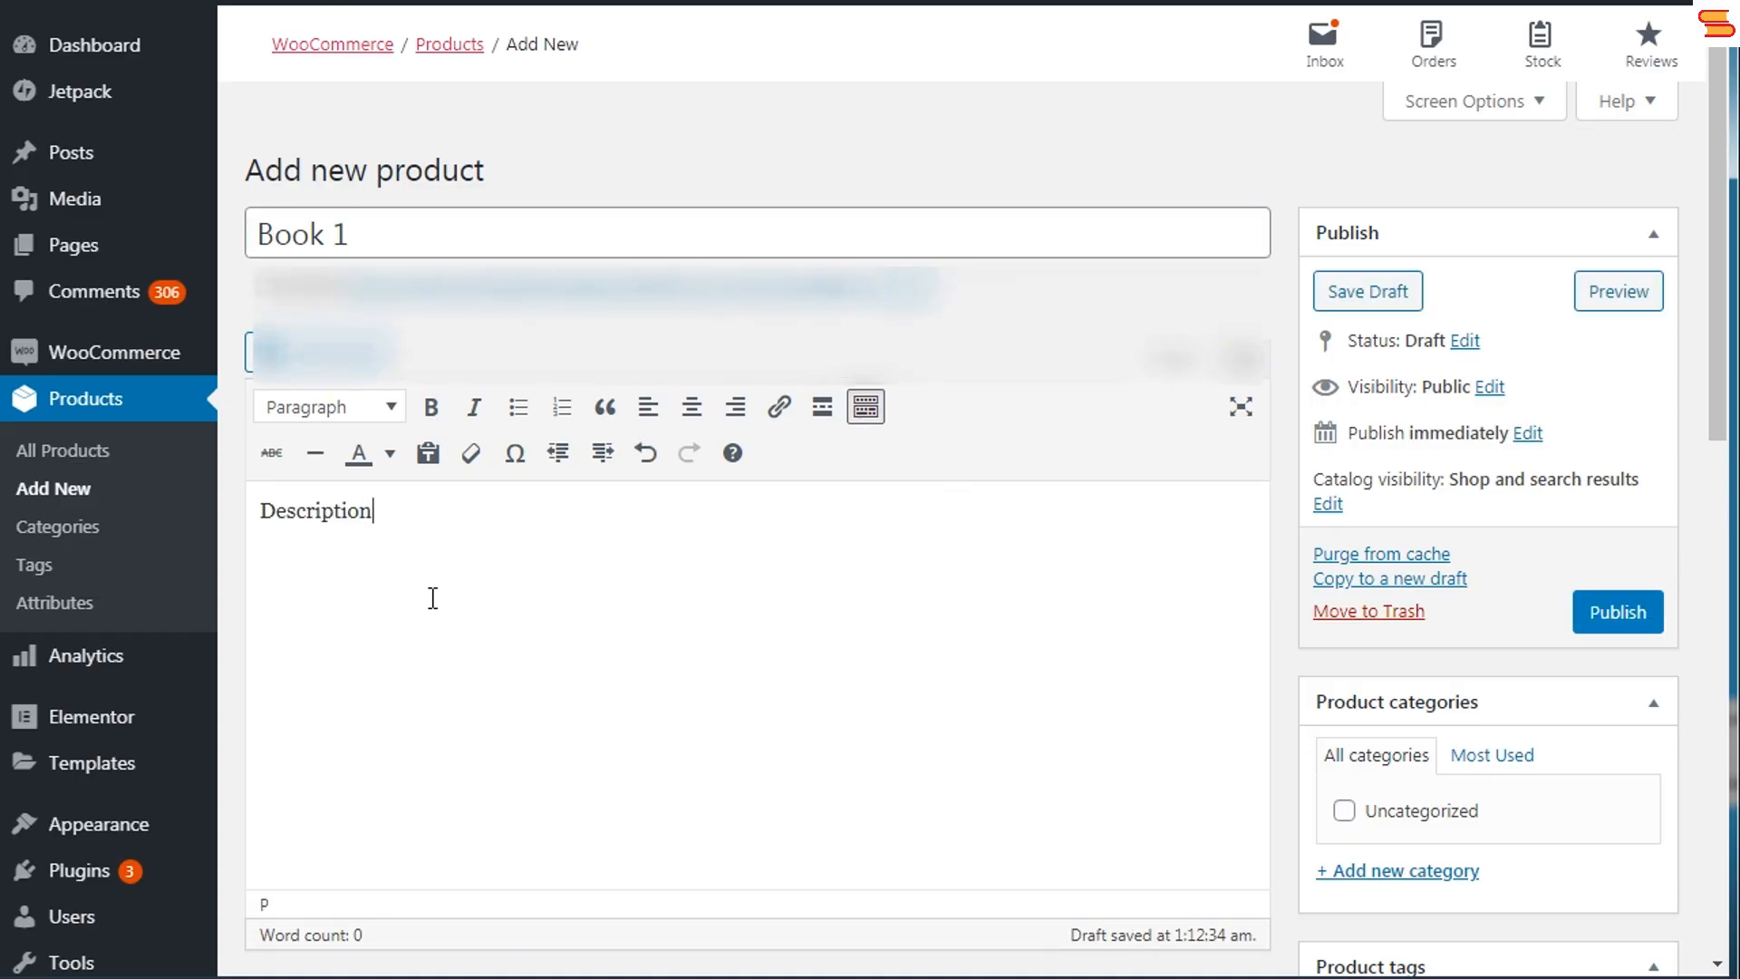
key(ctrl+a)
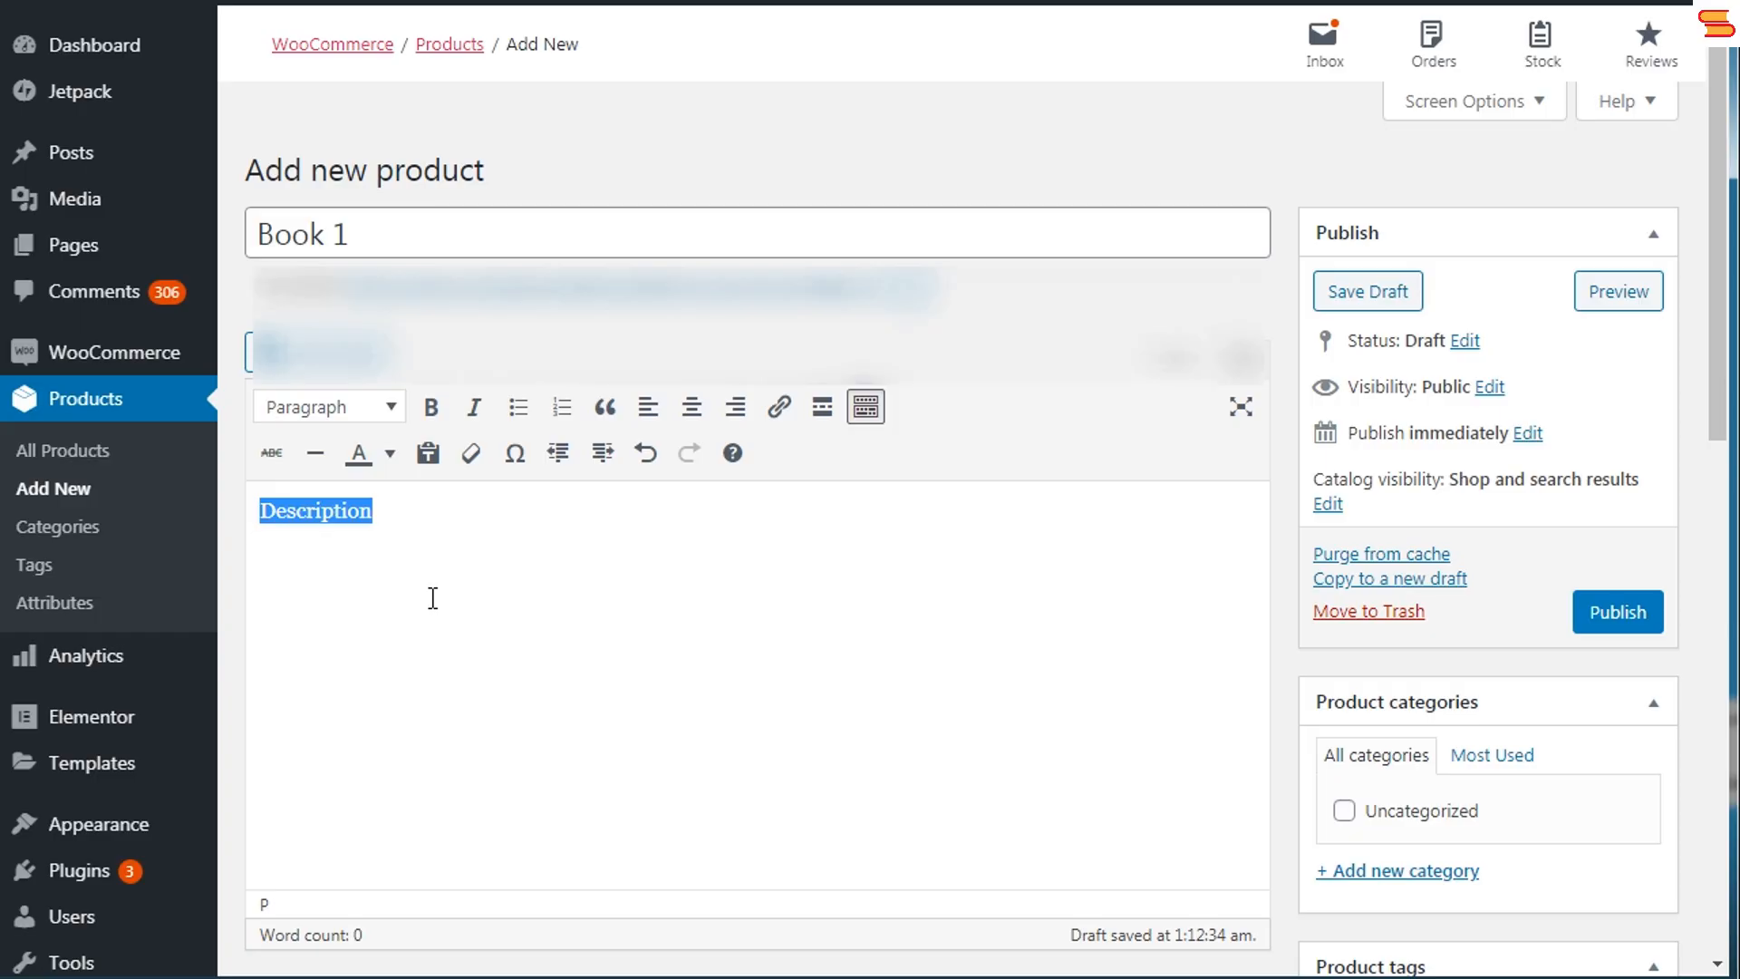
click(518, 408)
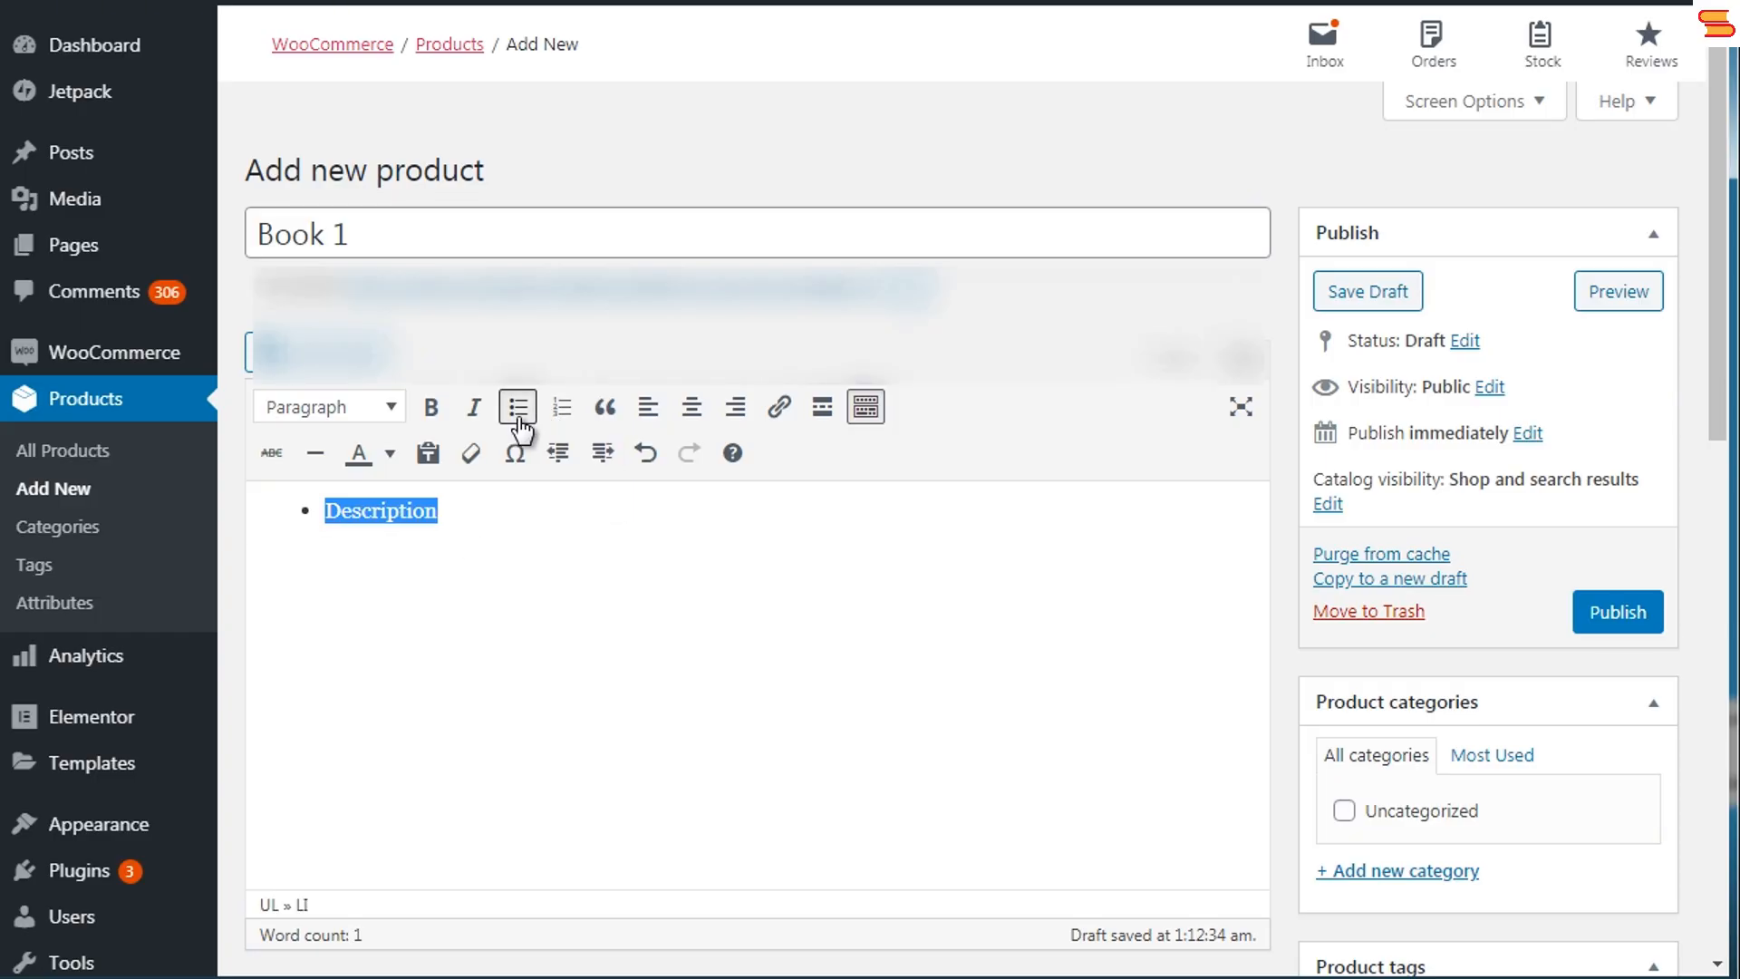
- Add "Feature 1", "Feature 2" and "Feature 3" as further bullets in the product description
click(507, 525)
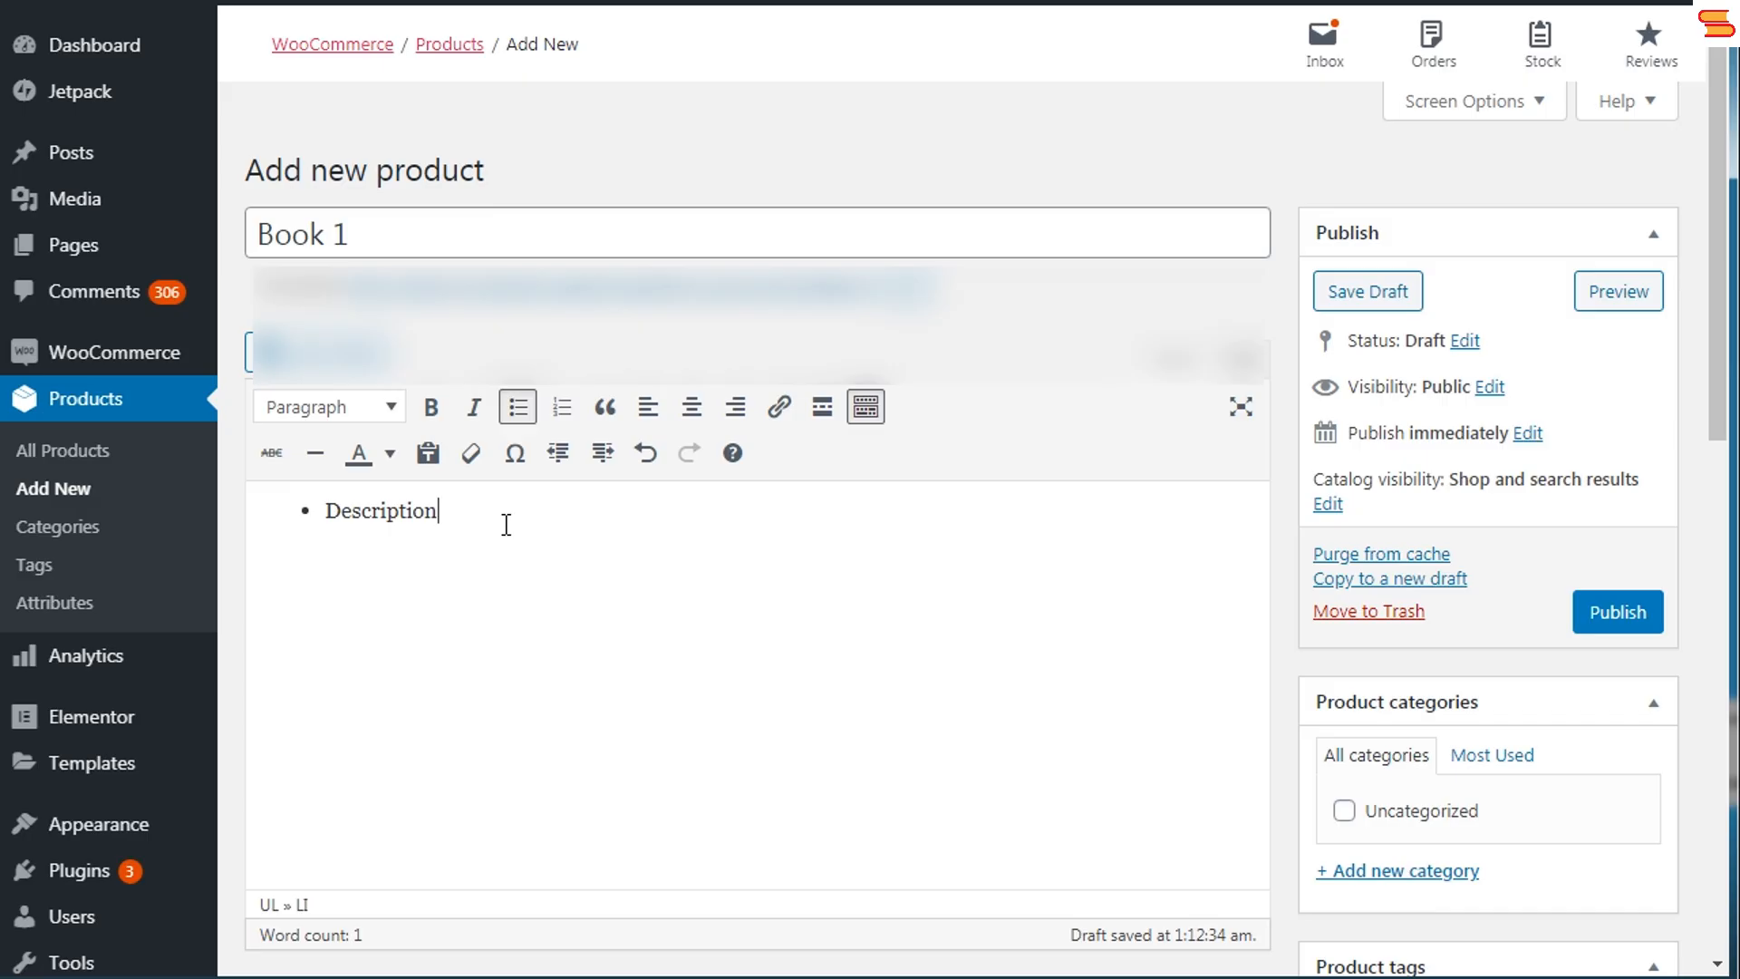
key(Return)
text(Feature)
key(Return)
key(BackSpace)
text(1)
key(Return)
text(Feature 2)
key(Return)
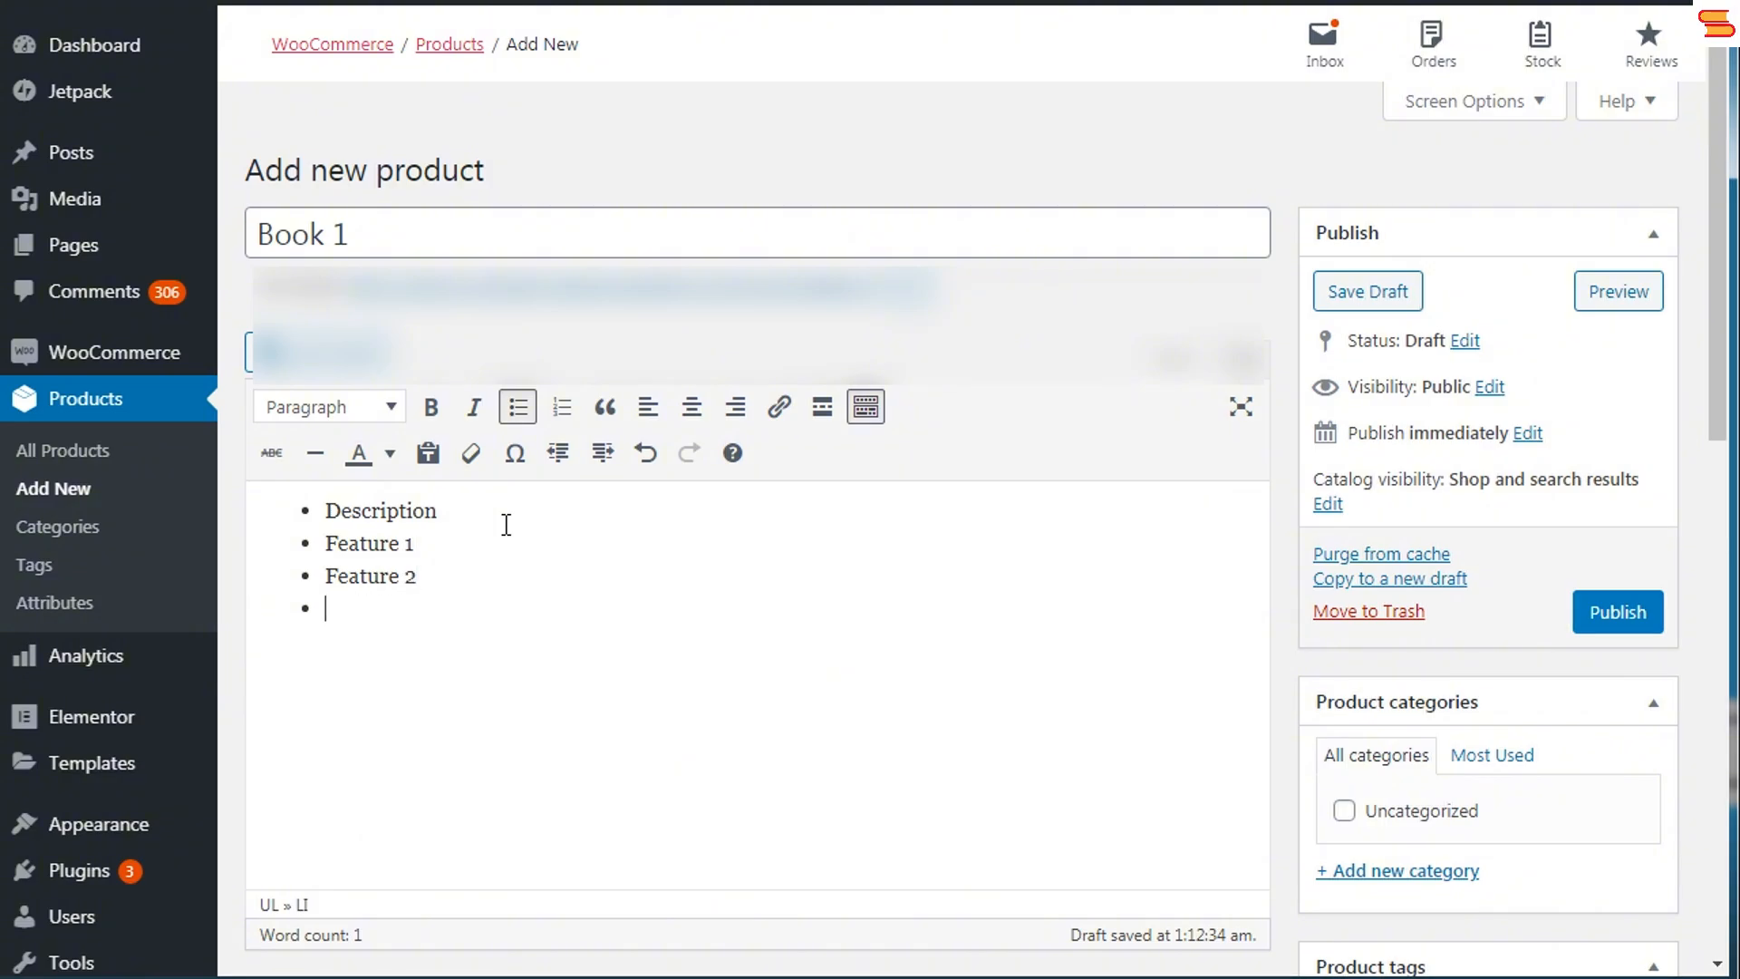
text(Feature 3)
- Review the product type choices in the product data and mark the simple product as Downloadable only, not Virtual
drag(1722, 240, 1709, 569)
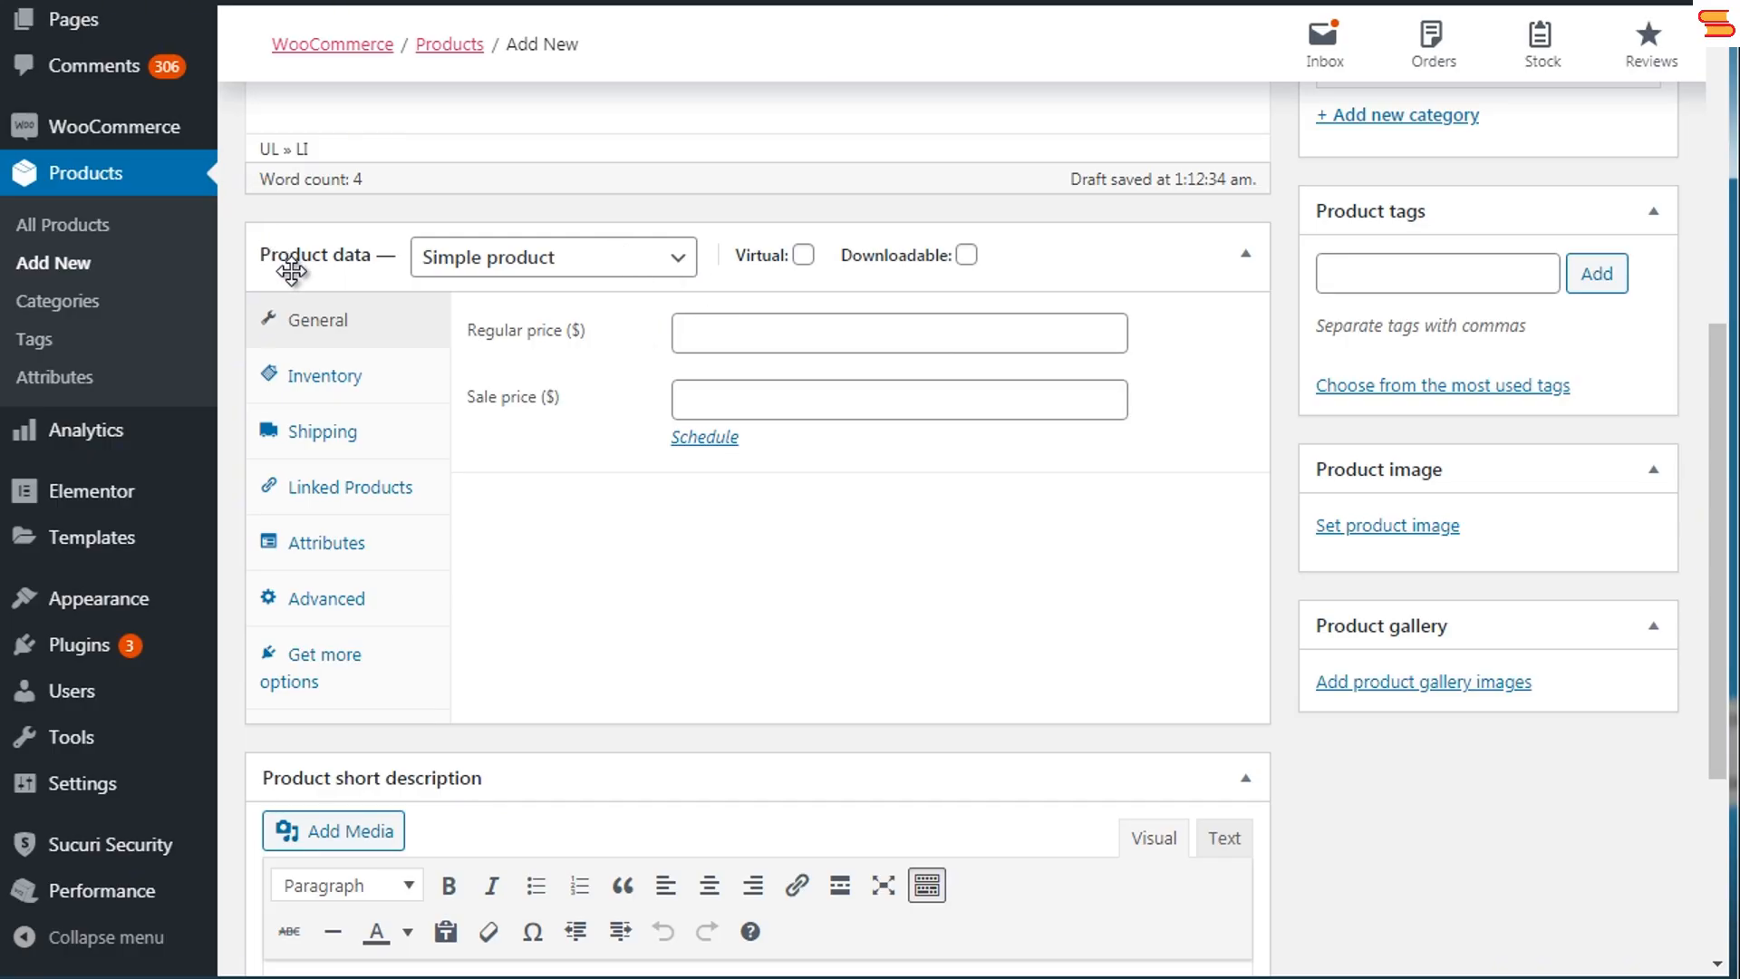
click(472, 263)
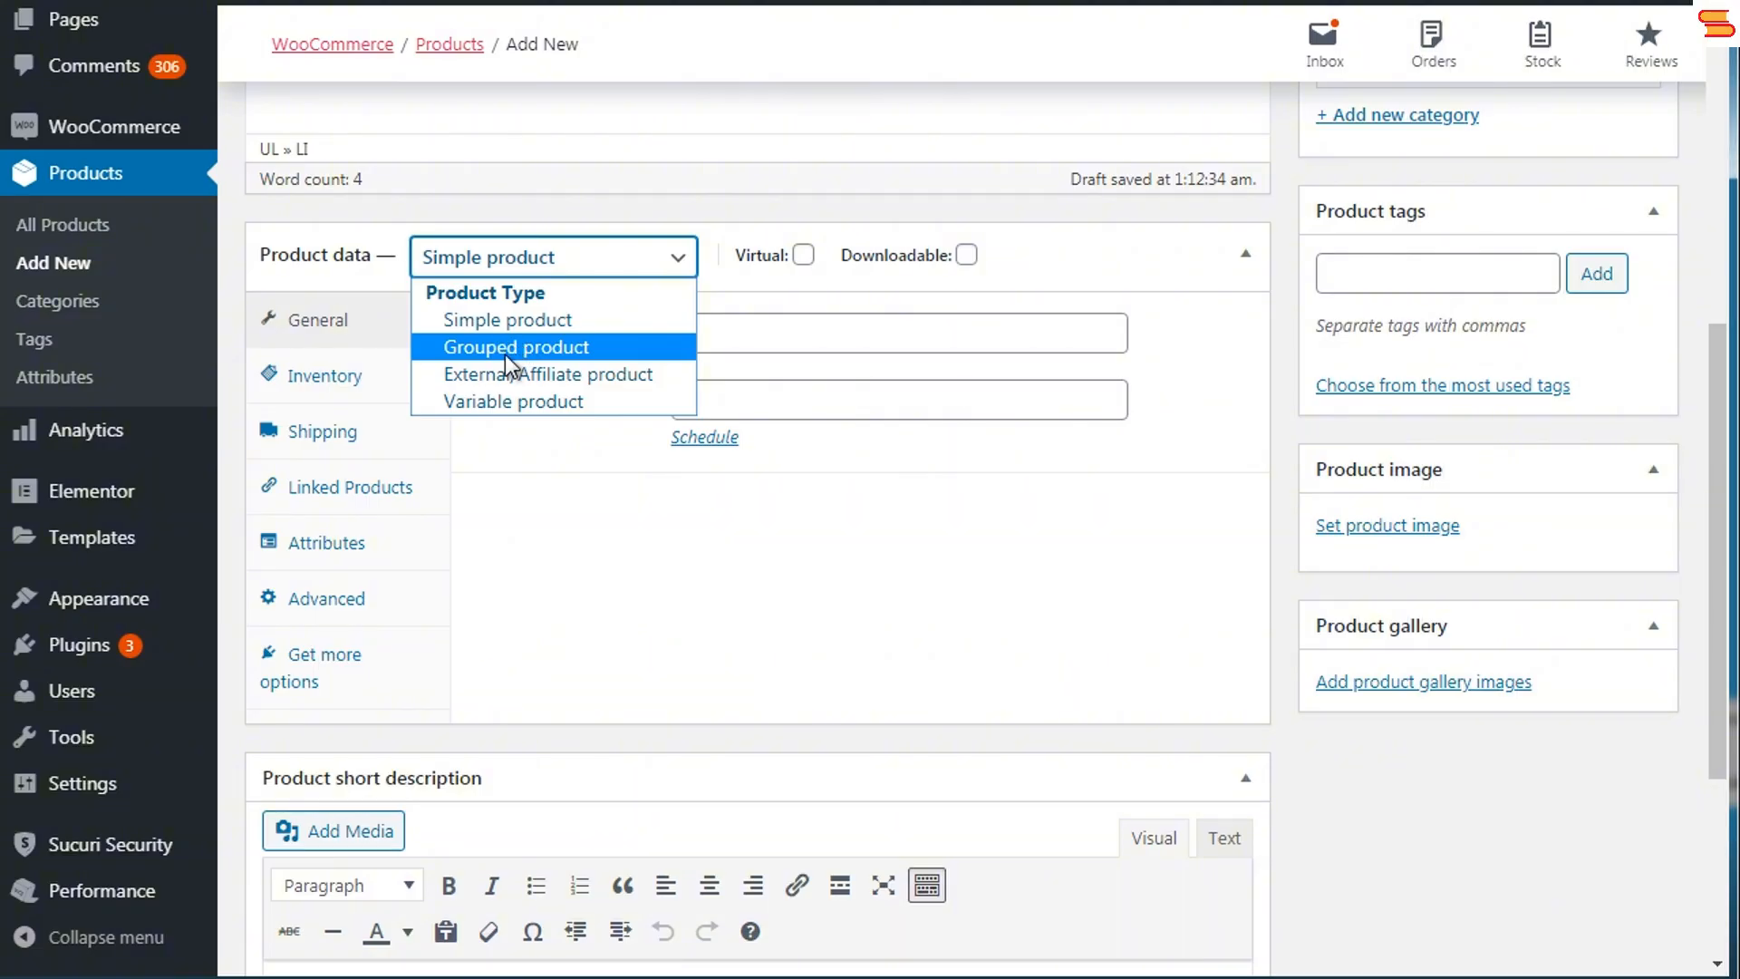
click(594, 208)
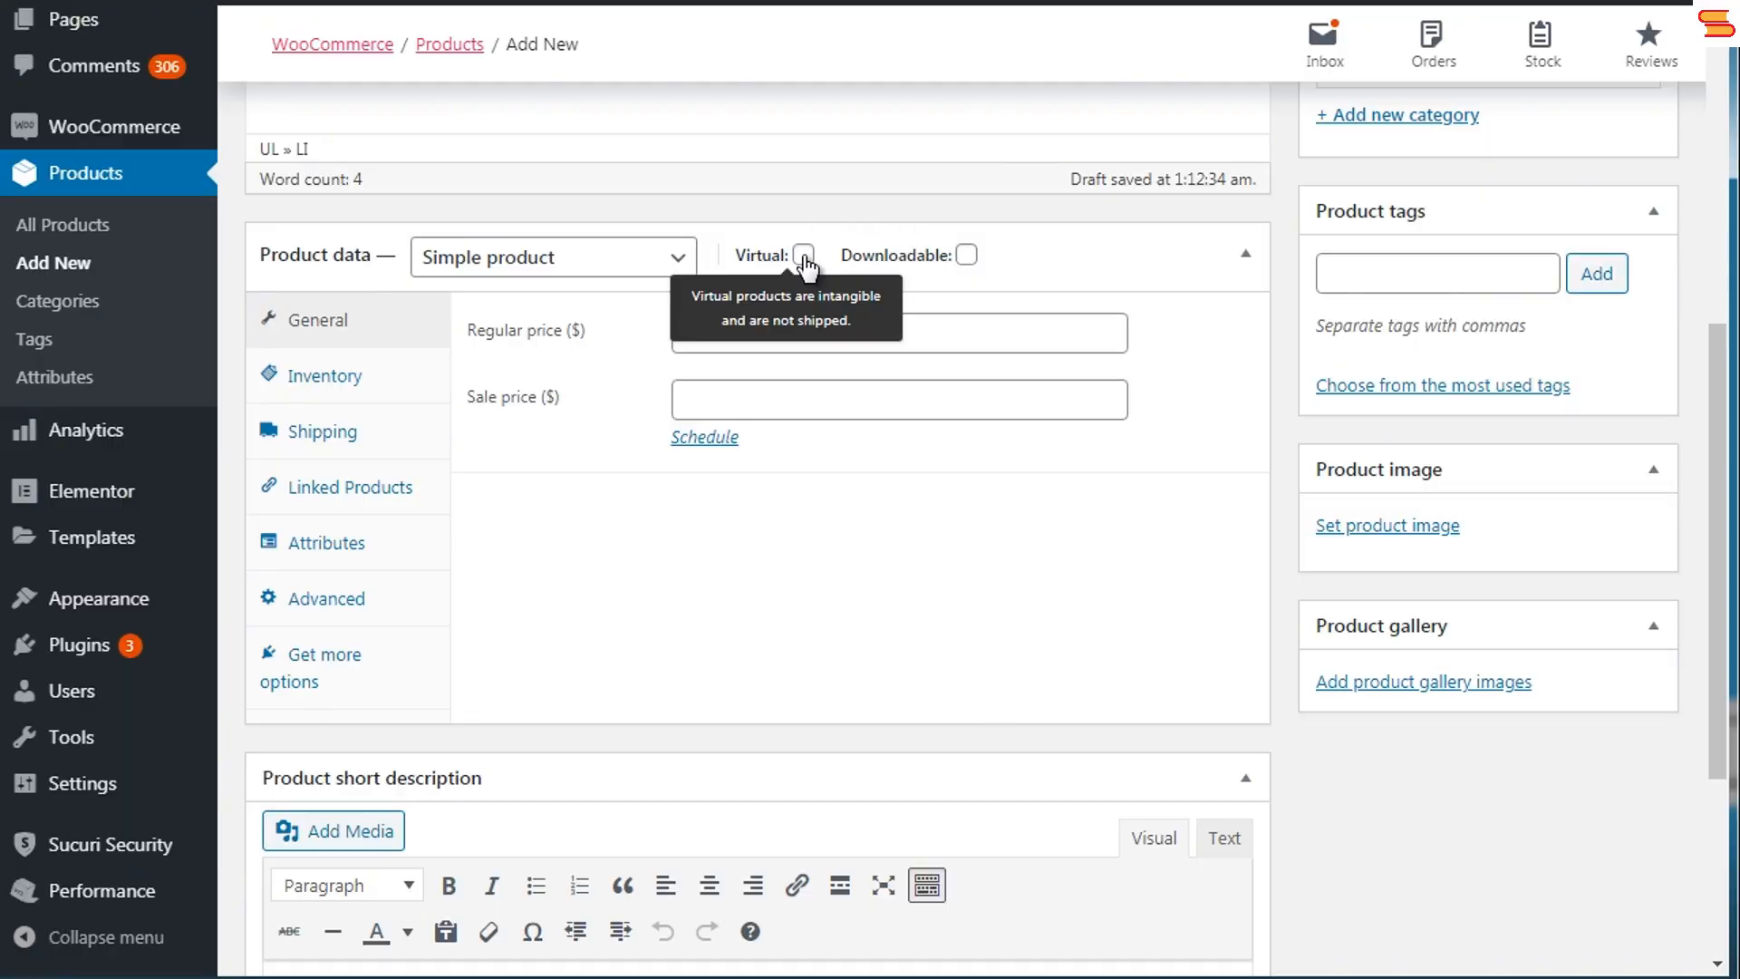
click(968, 257)
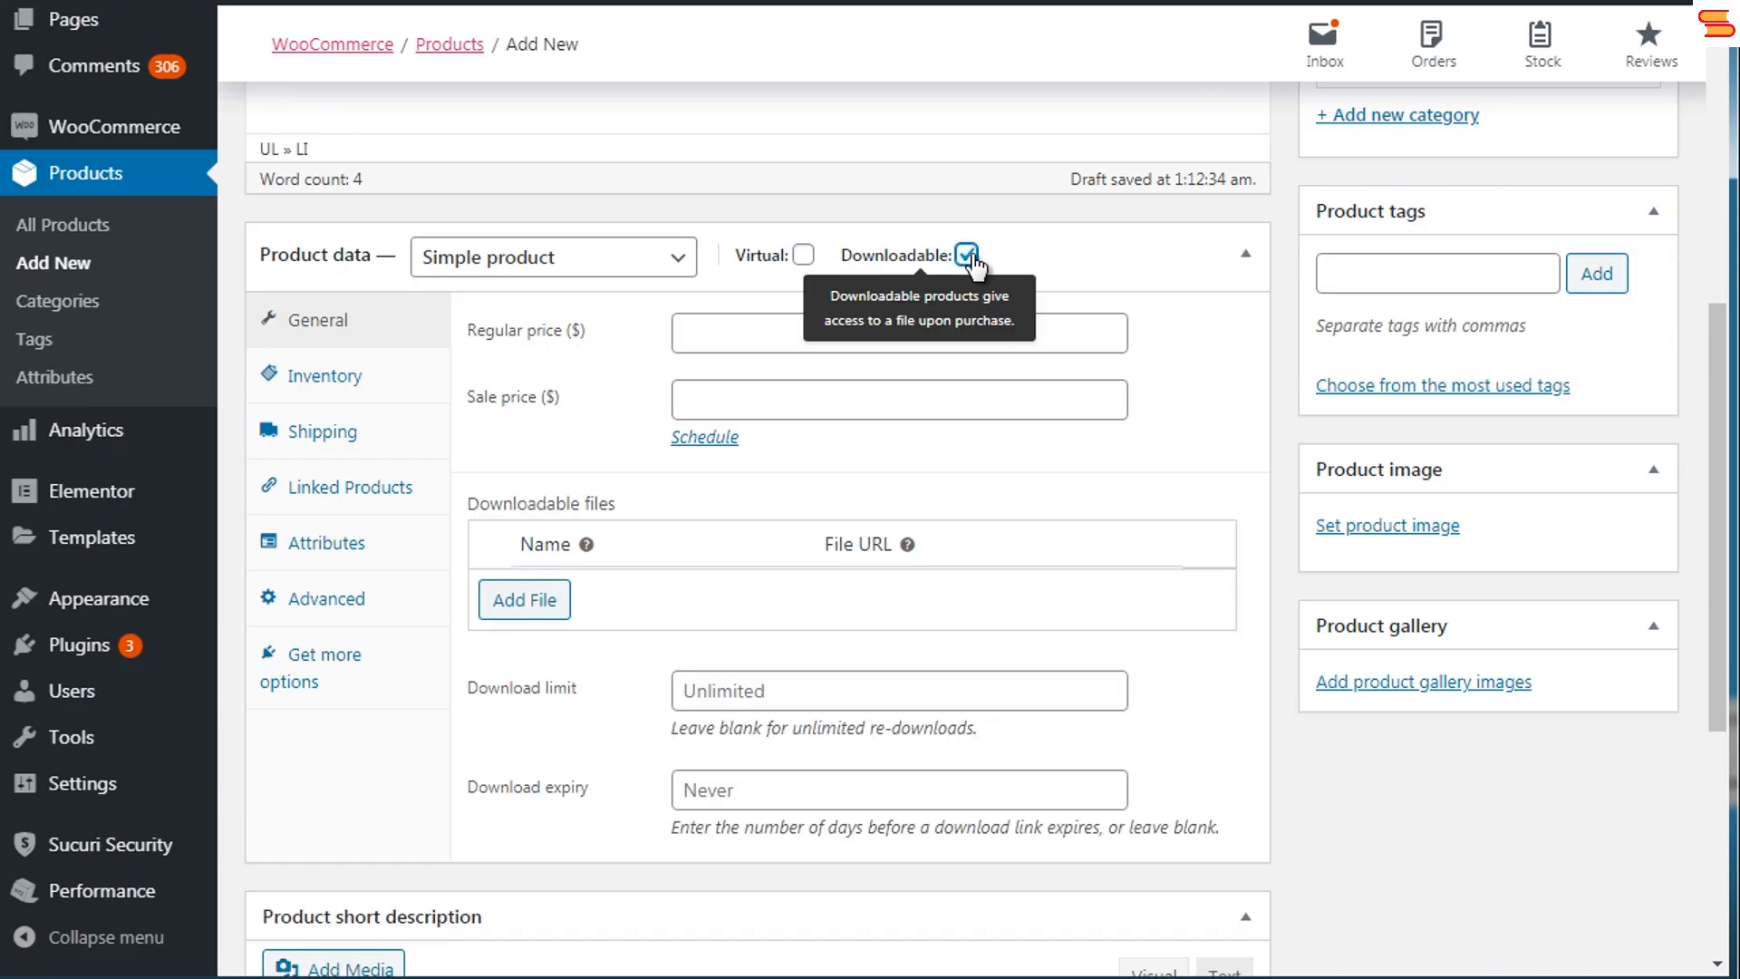
click(804, 256)
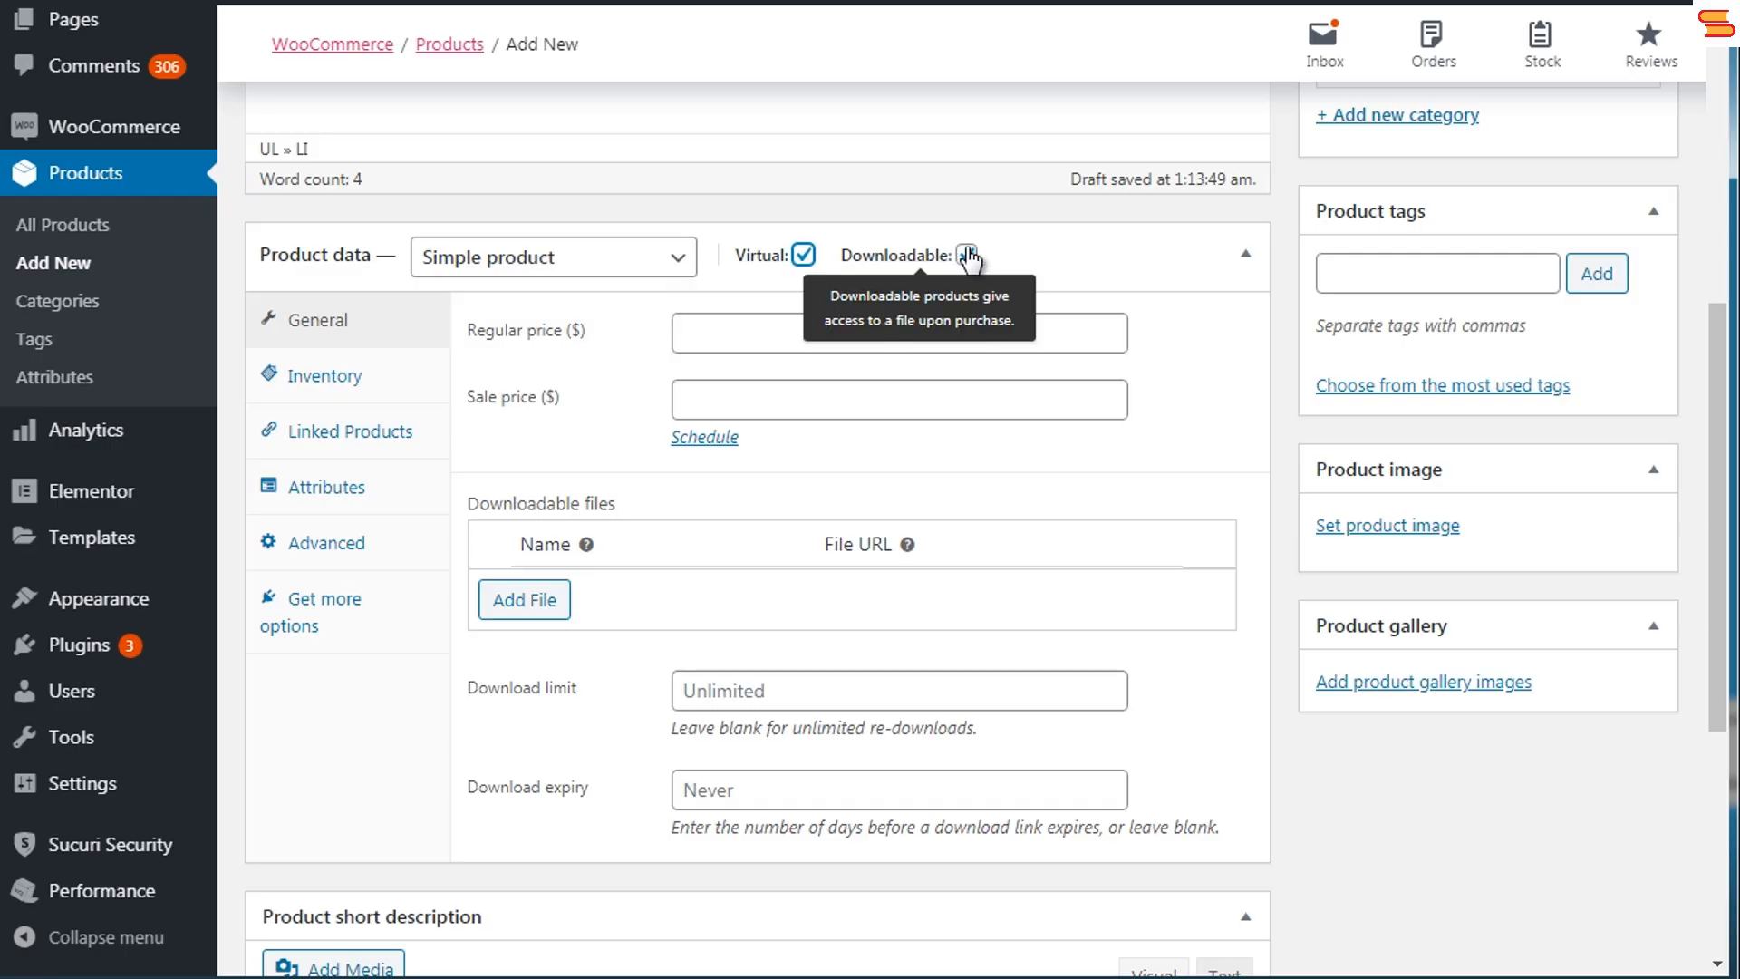
click(804, 256)
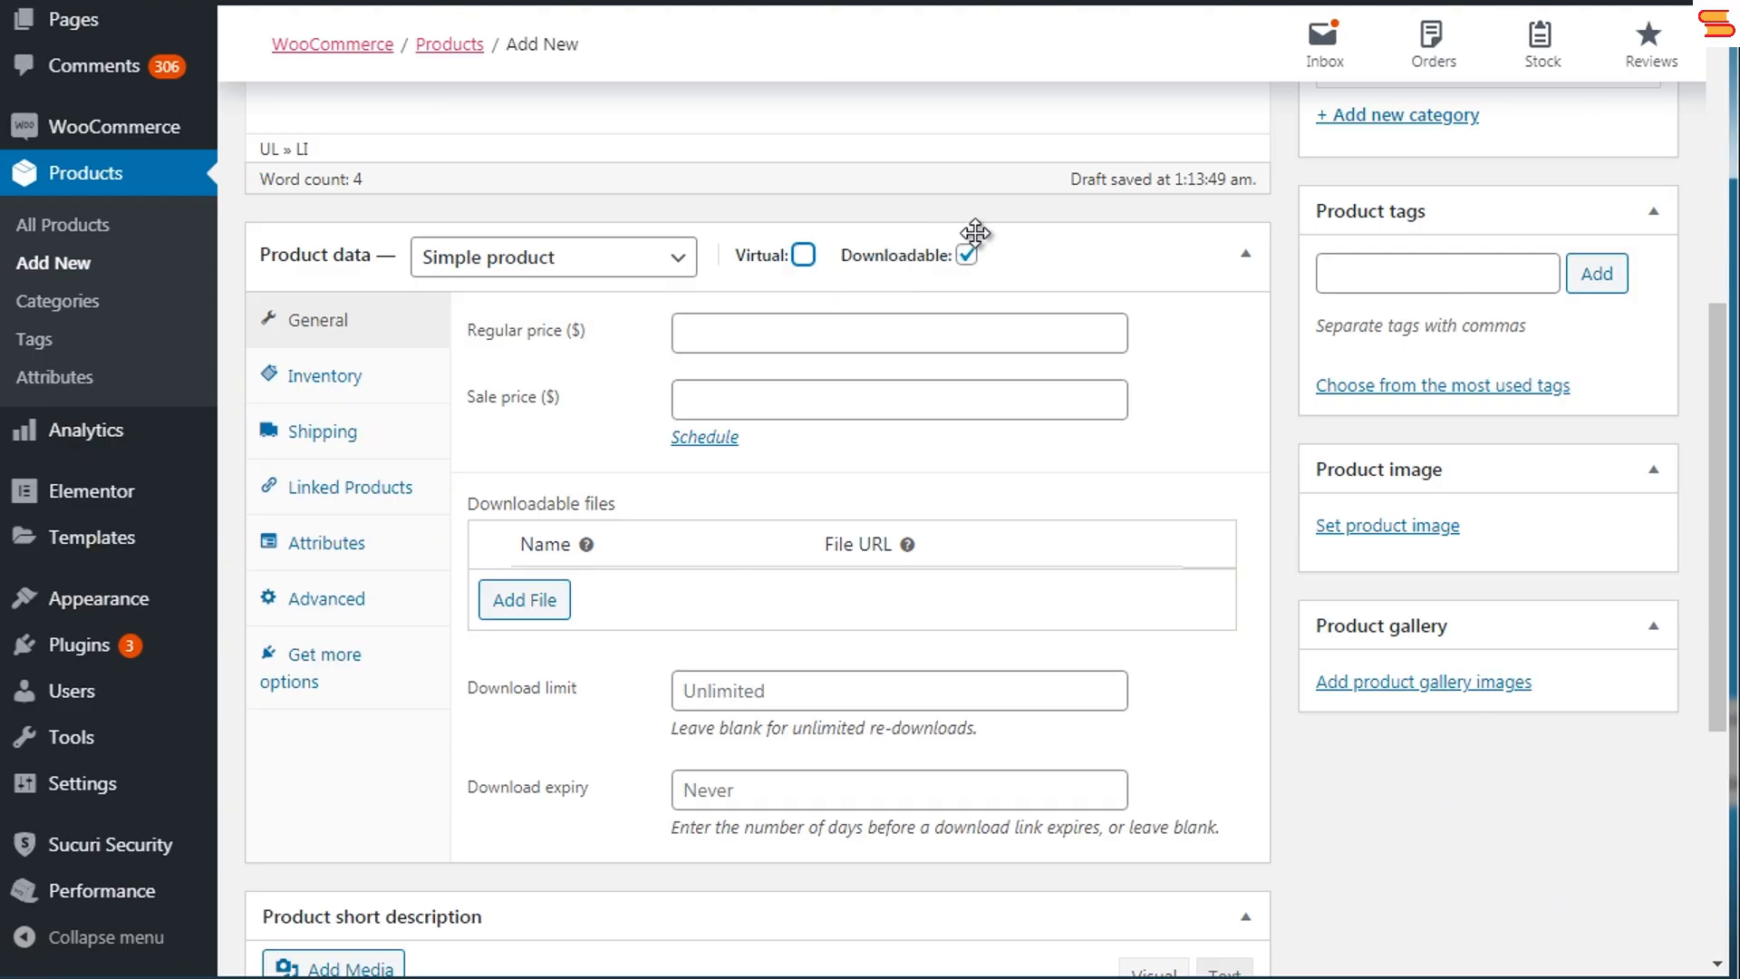
click(967, 255)
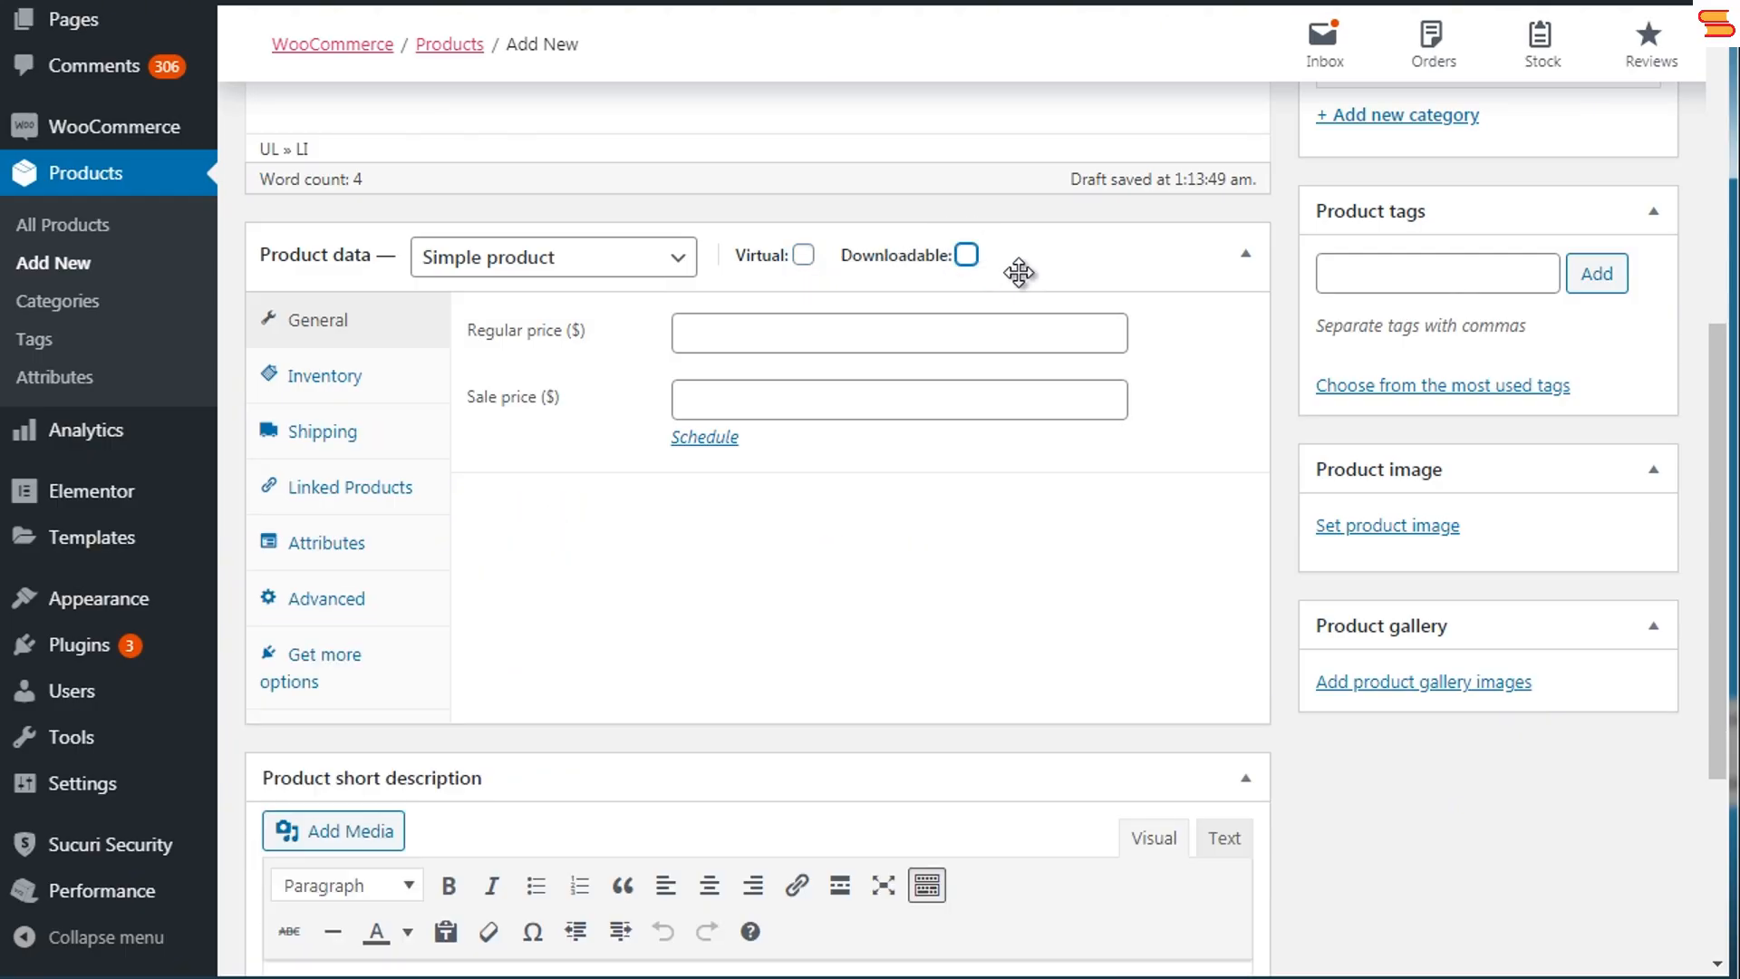
click(967, 256)
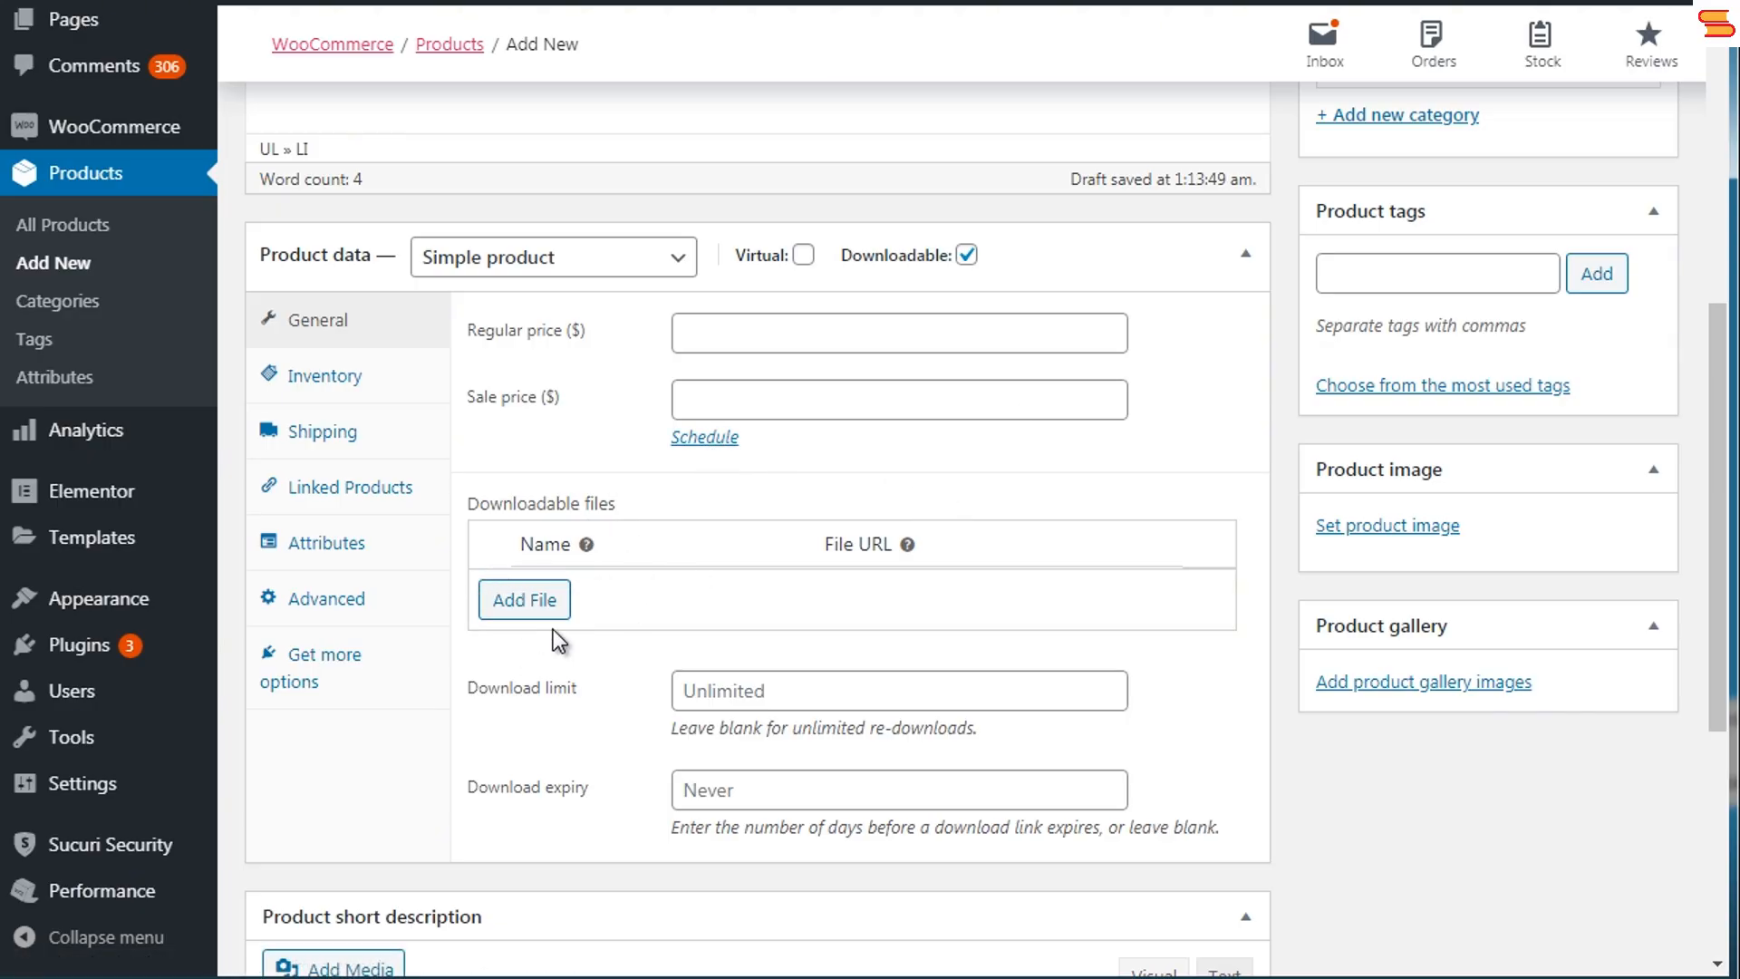
- Examine the product's inventory settings and stock status choices, its shipping fields, and its linked product options for upsells and cross-sells
mouse_move(1718, 398)
mouse_down()
mouse_move(1722, 536)
mouse_move(1700, 411)
mouse_up()
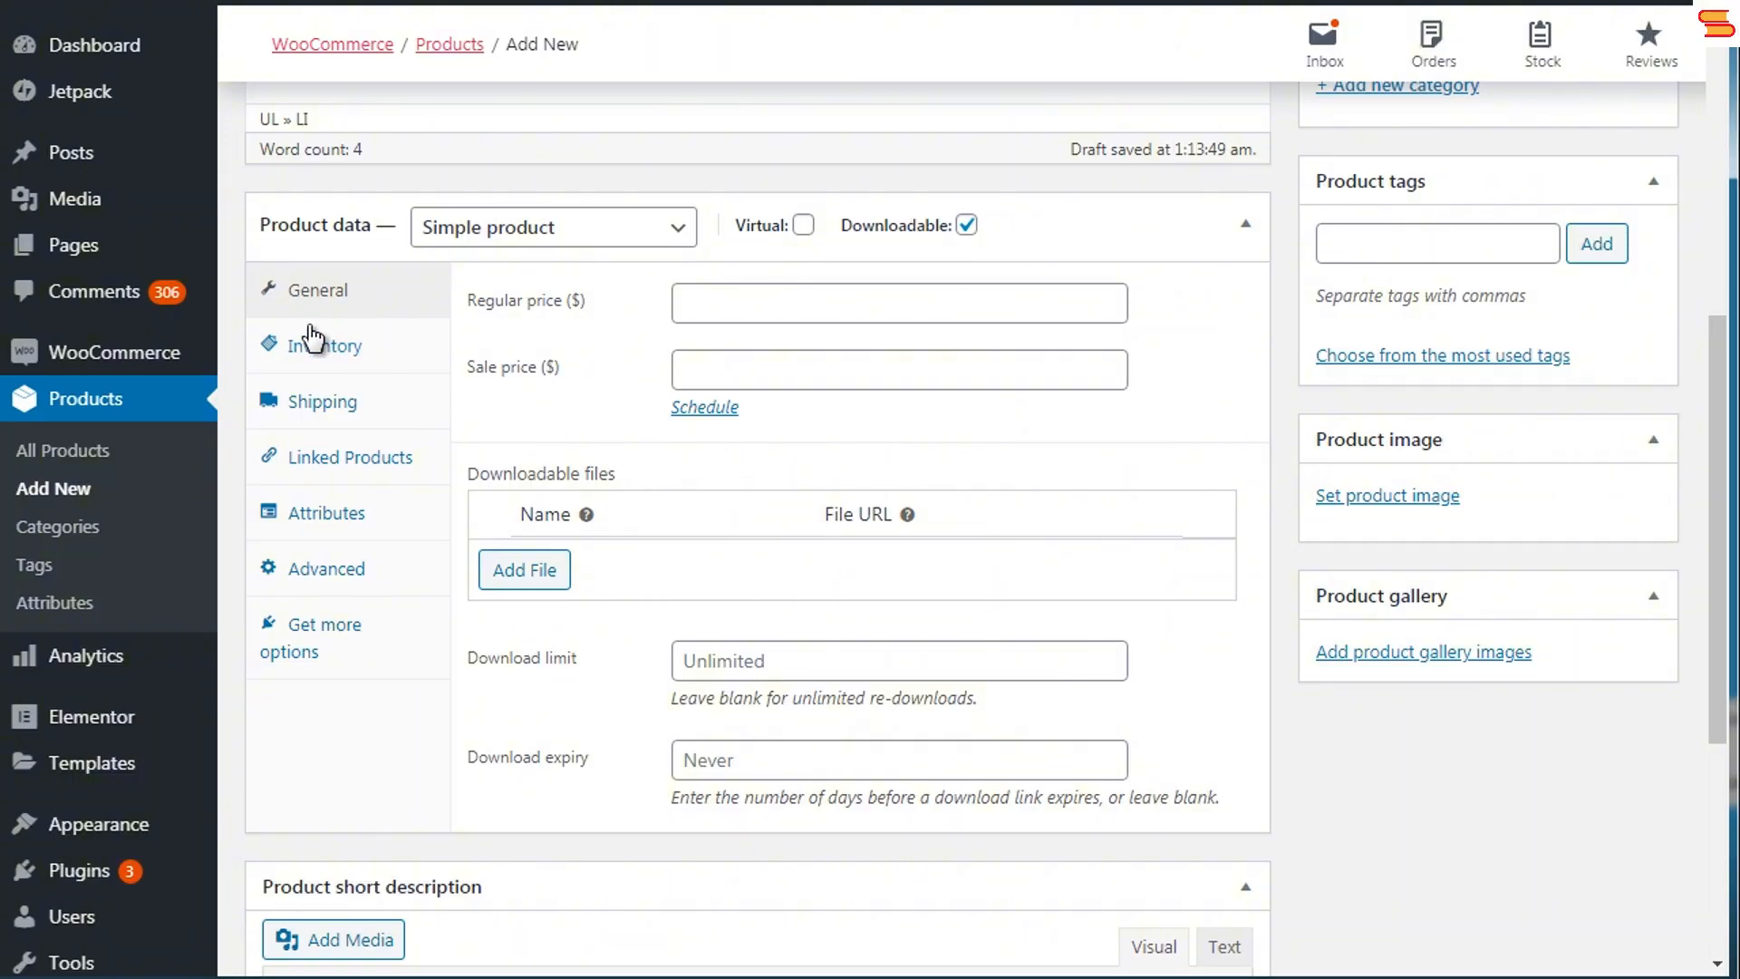
click(313, 342)
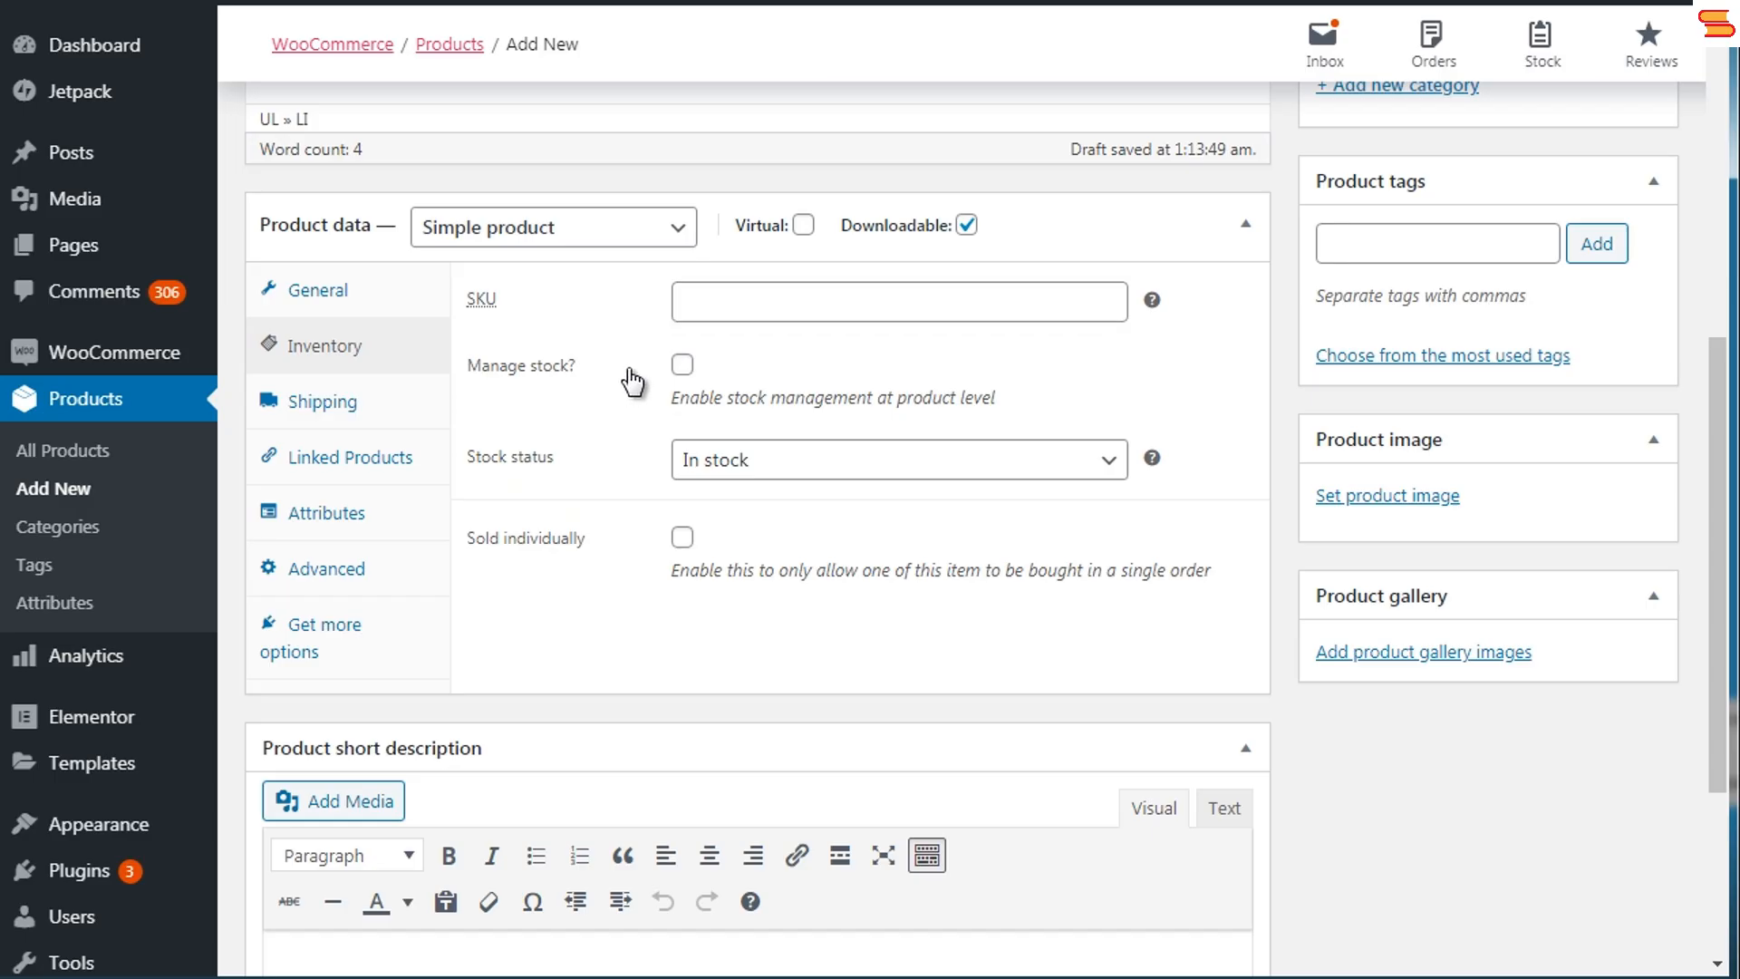
click(699, 473)
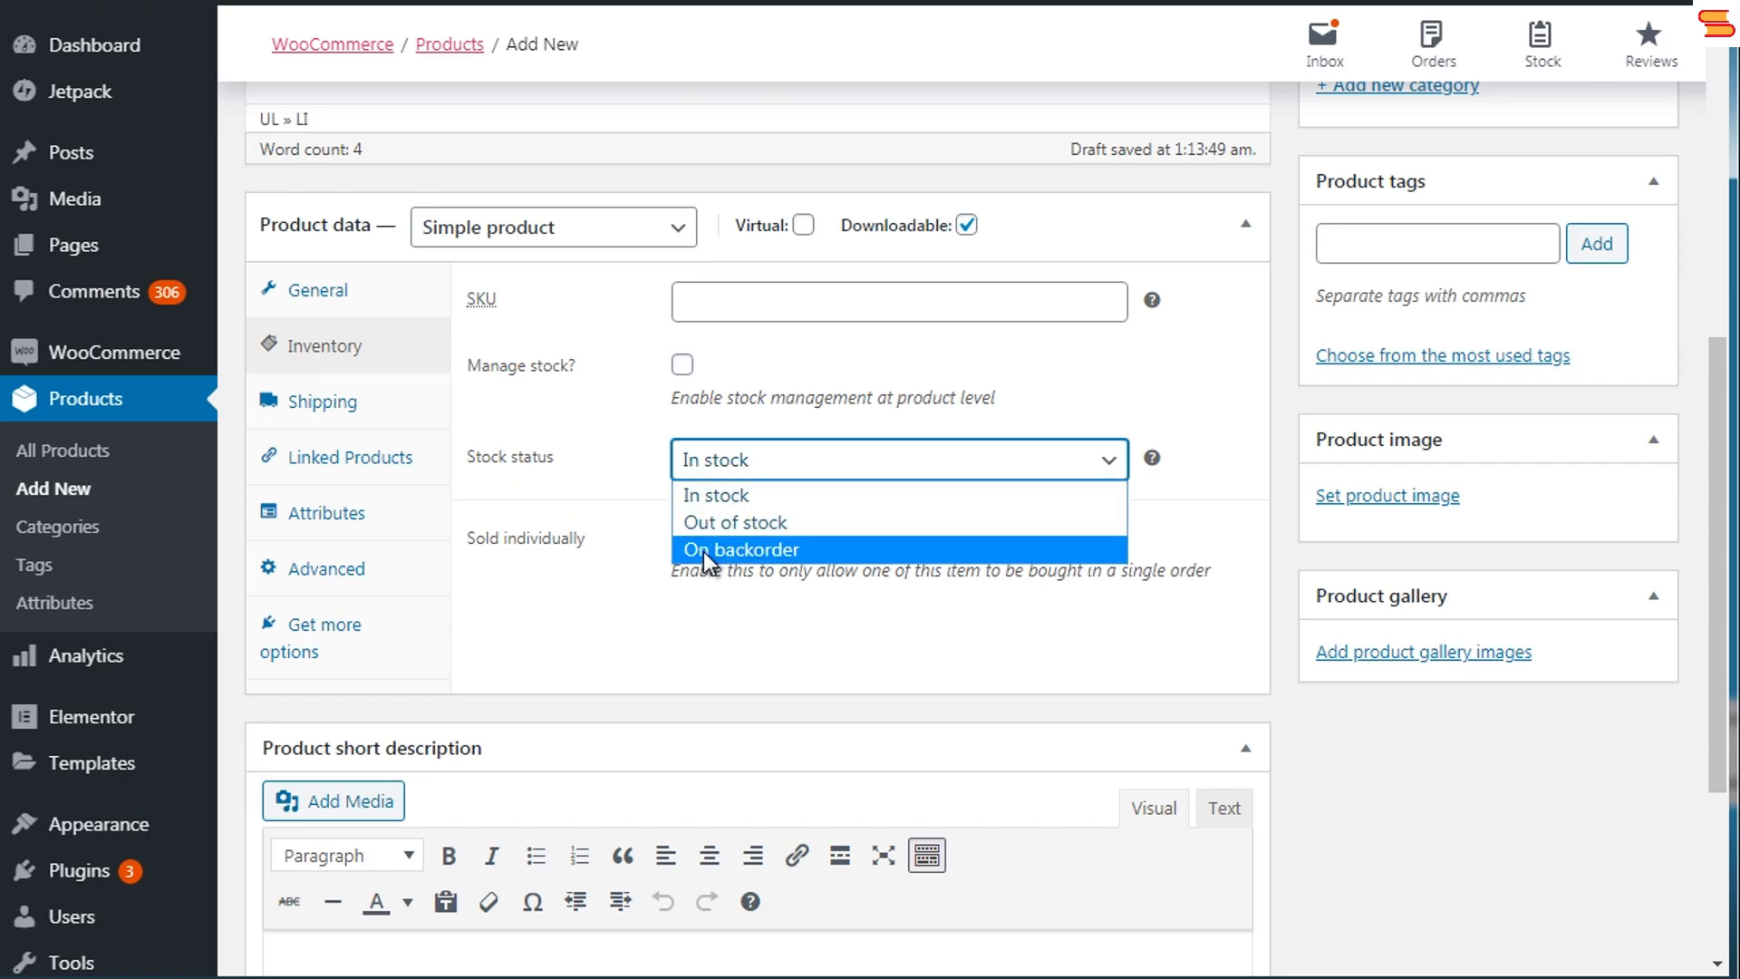
click(629, 479)
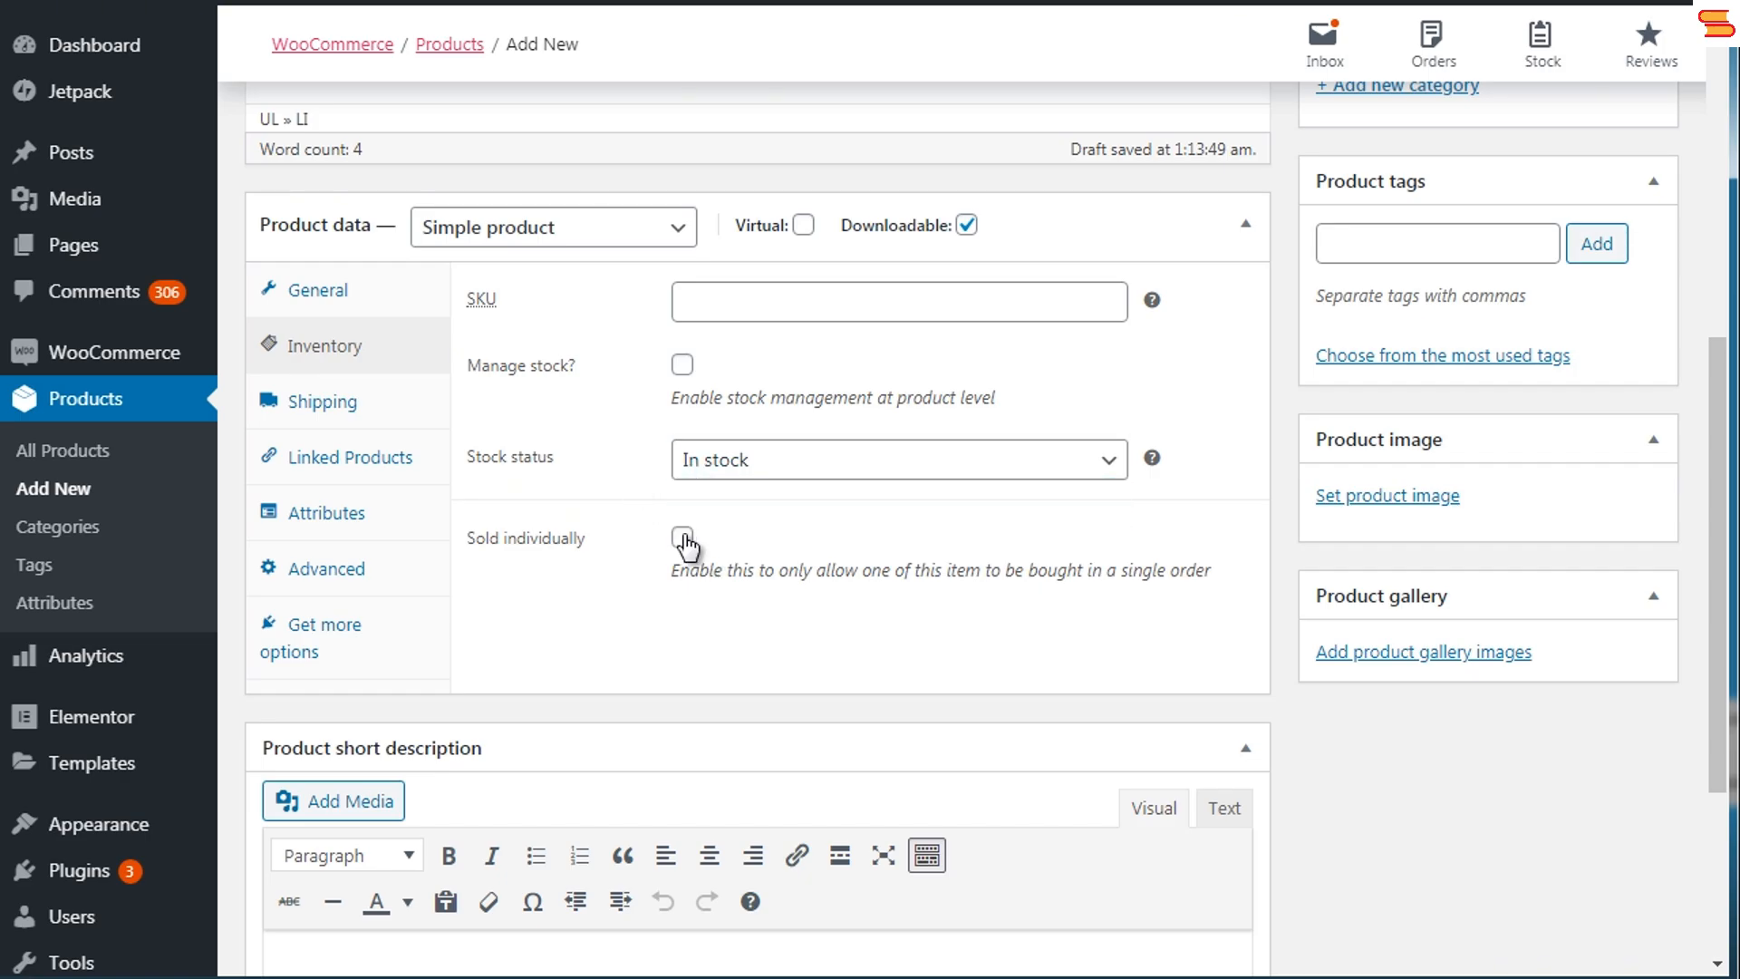
click(345, 406)
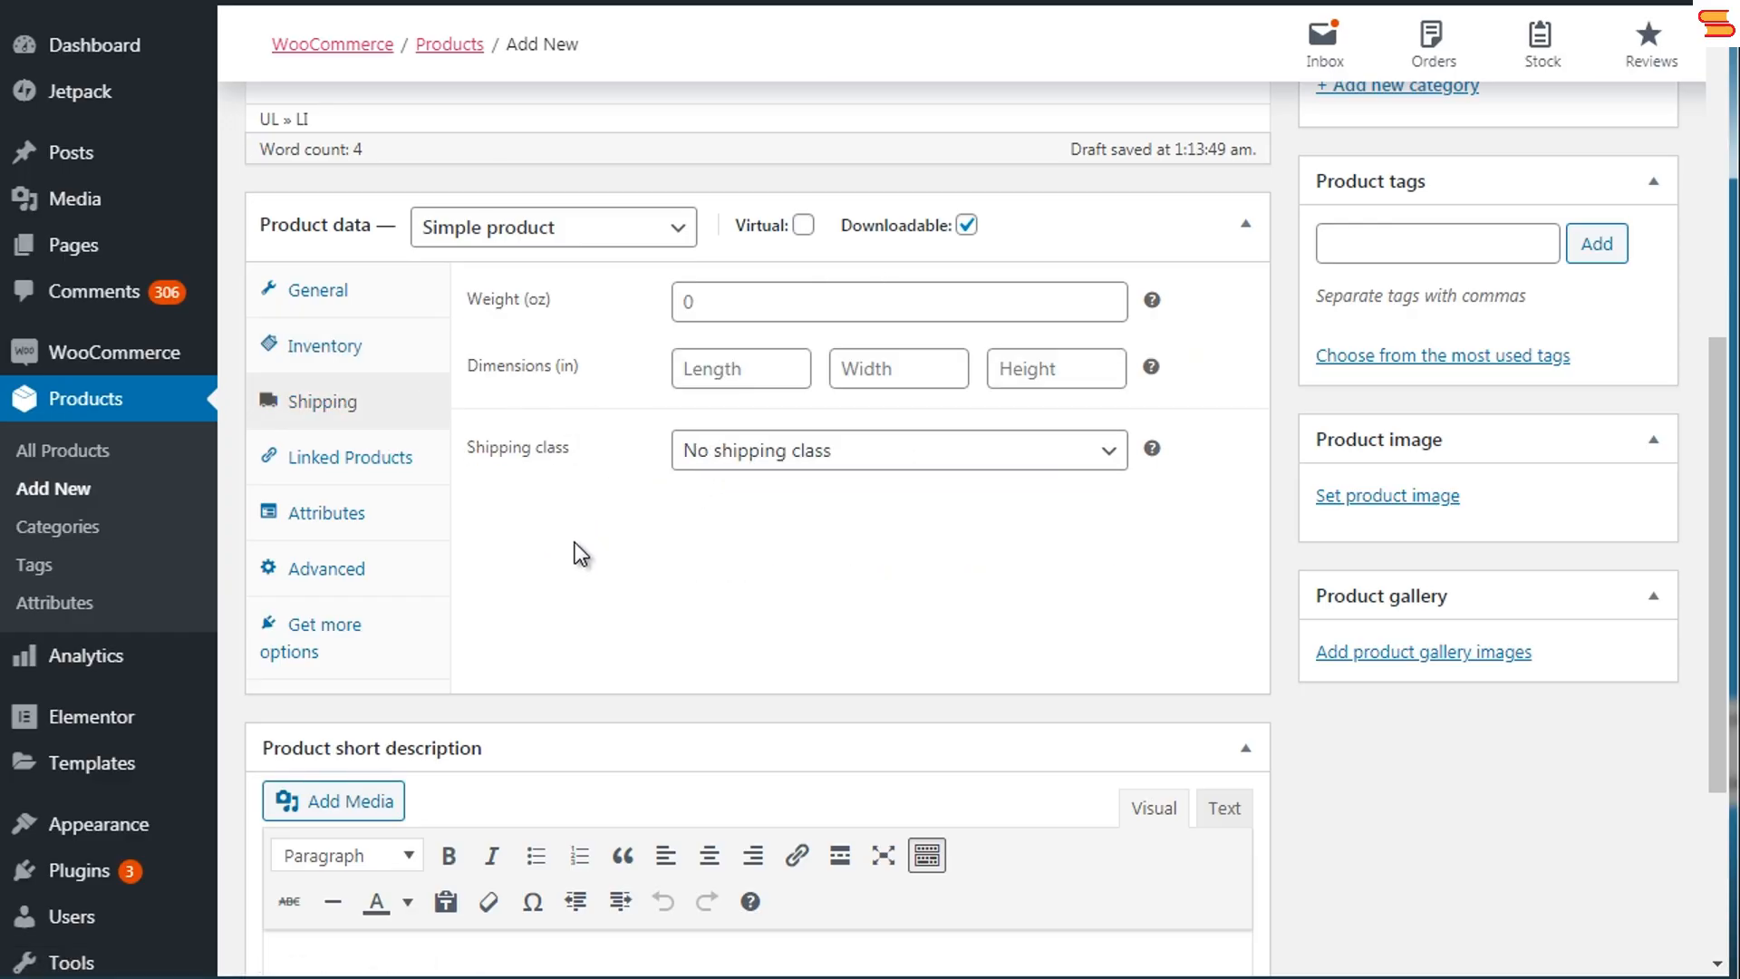
click(397, 471)
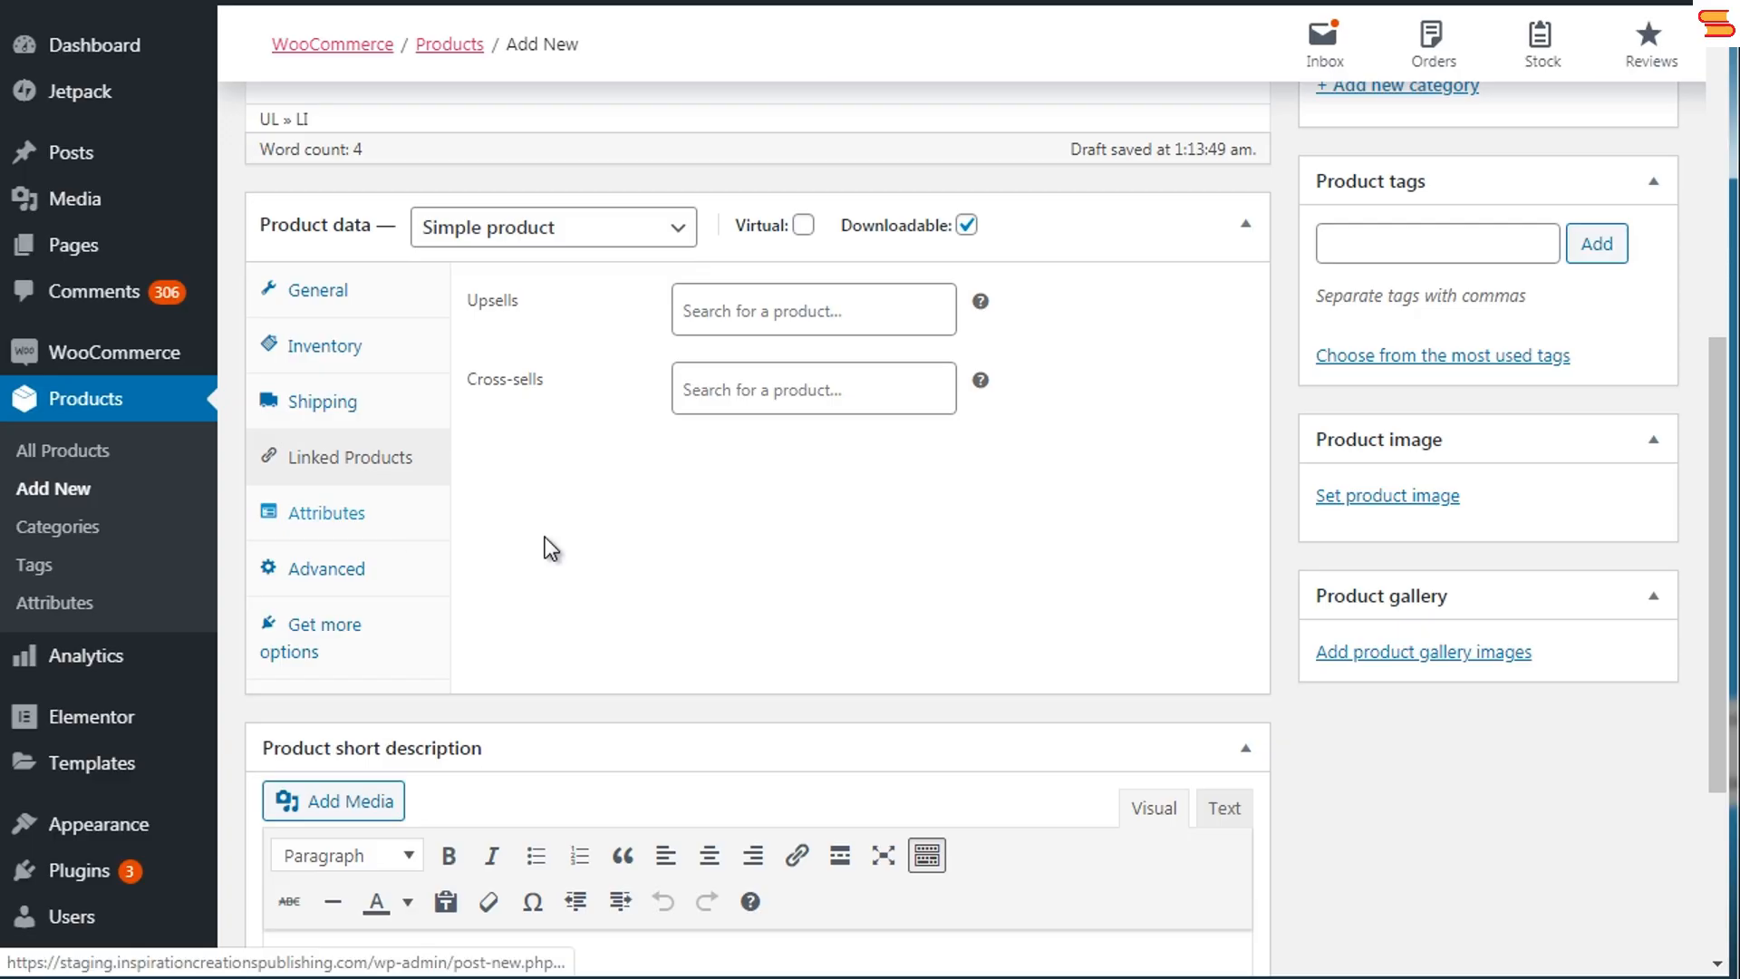
drag(1718, 372, 1718, 435)
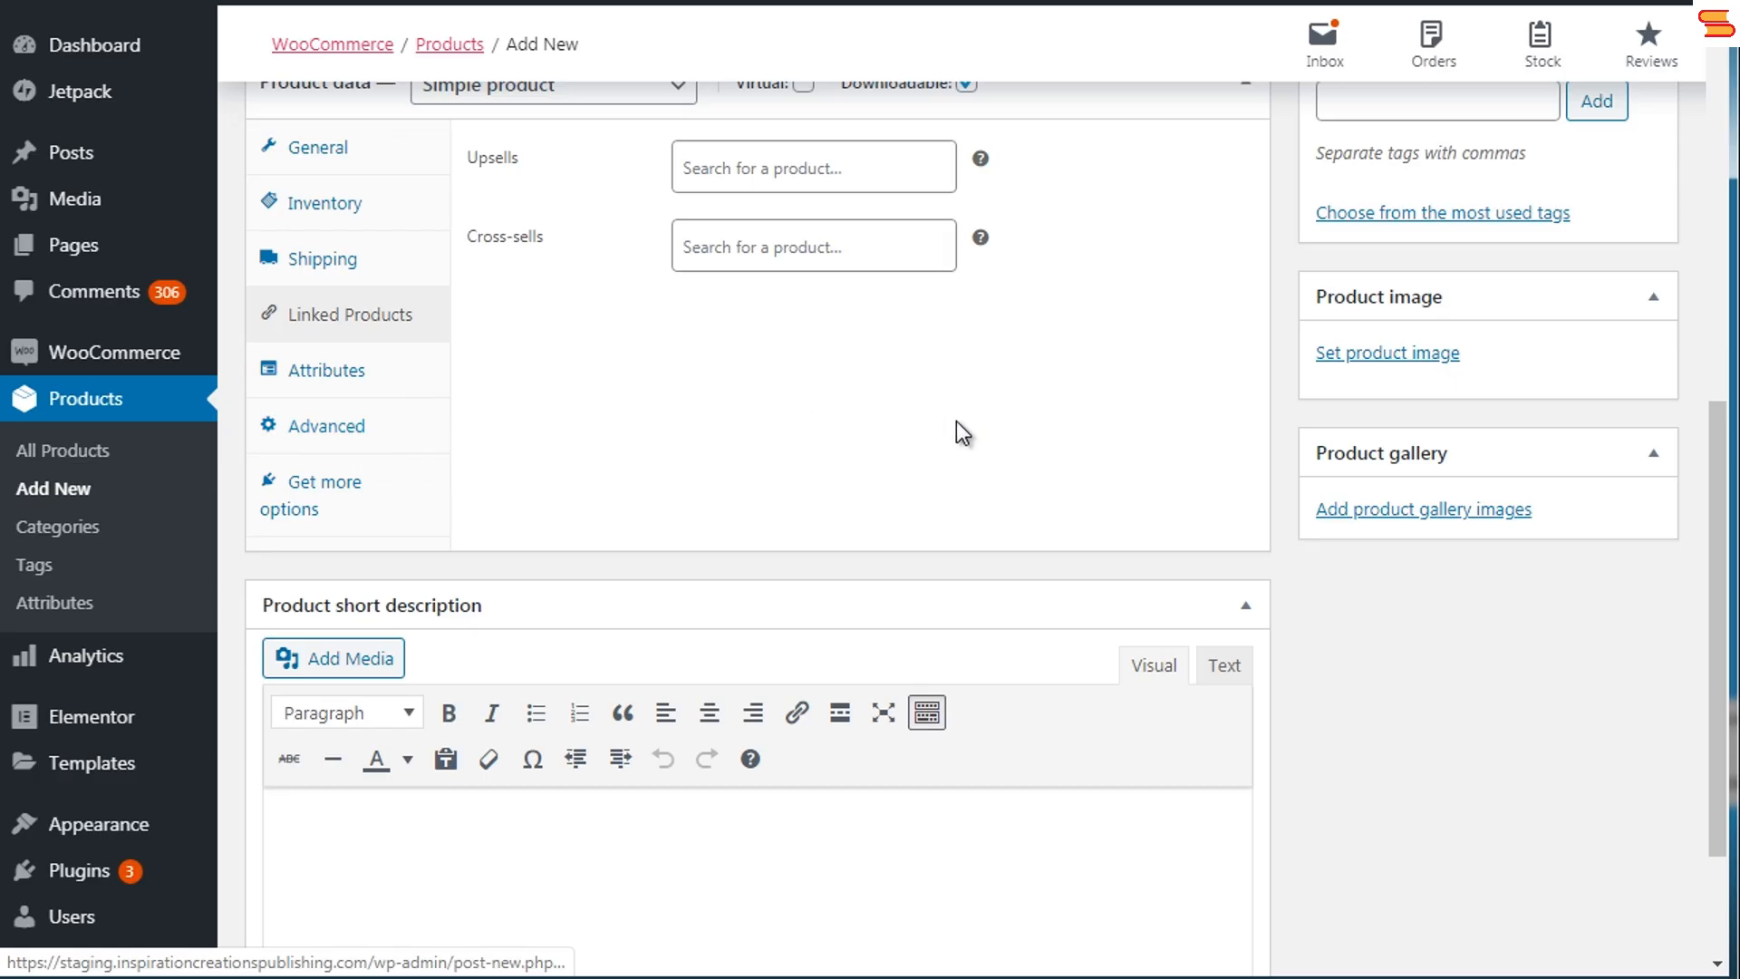
drag(1722, 494, 1717, 391)
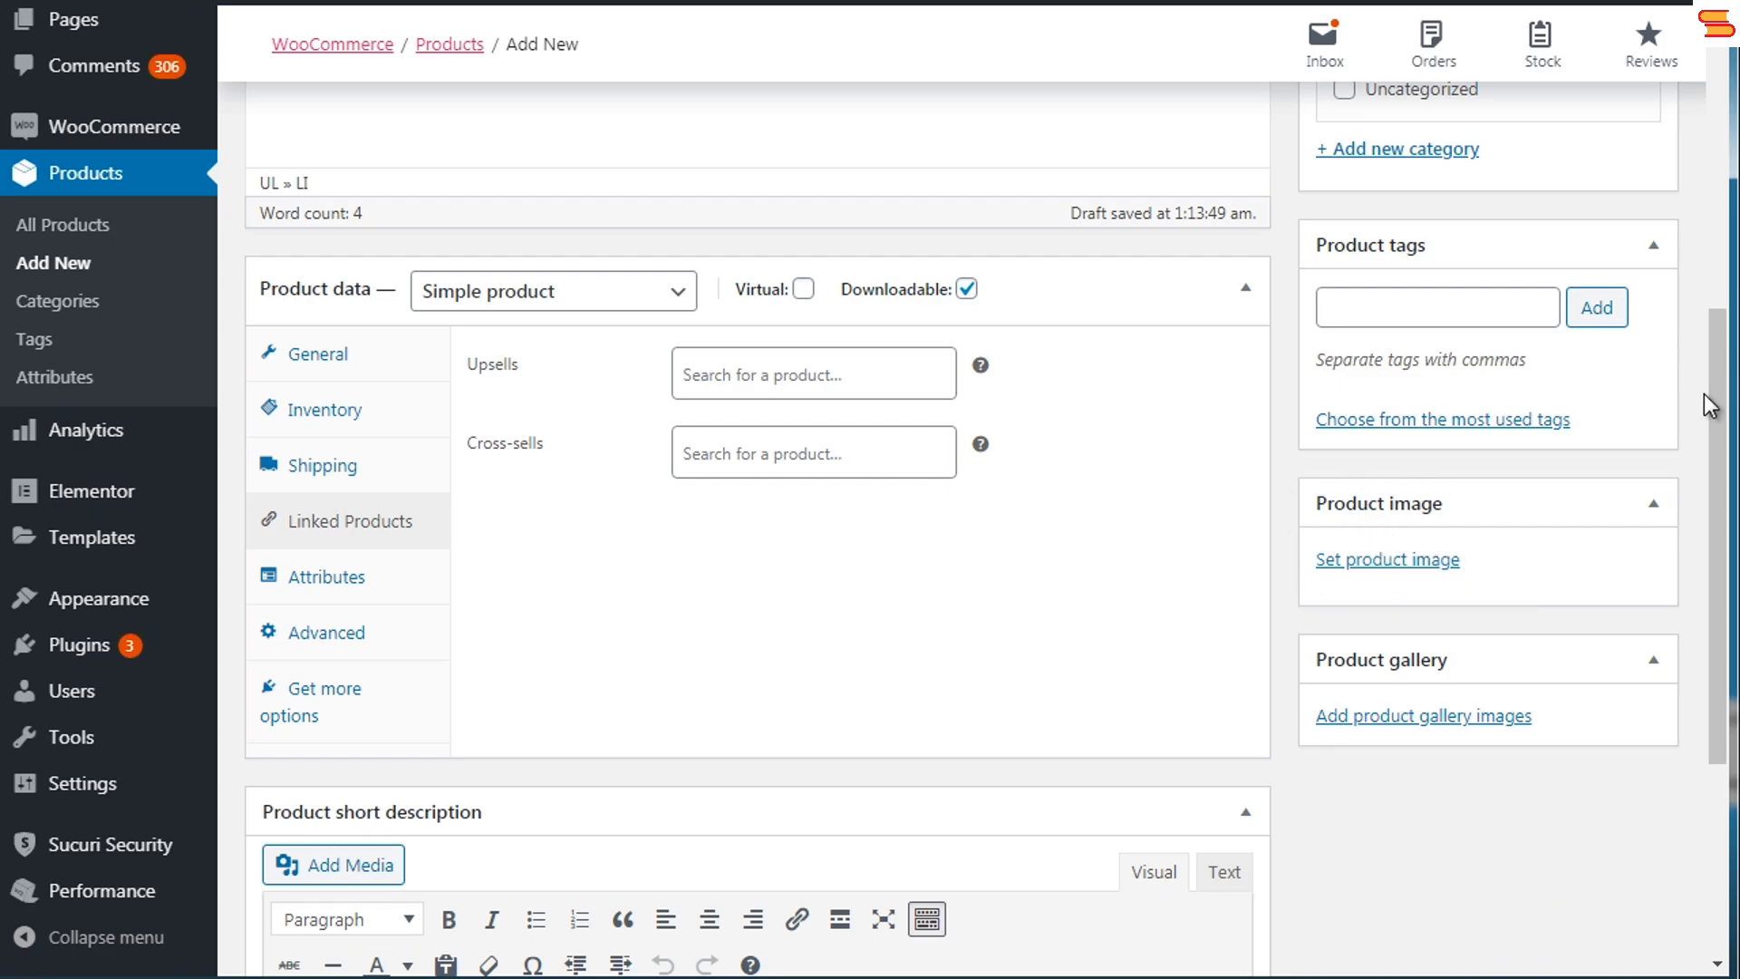
- Set the product's regular price to $30 and its sale price to $10, and publish the product
scroll(1704, 393, up, 4)
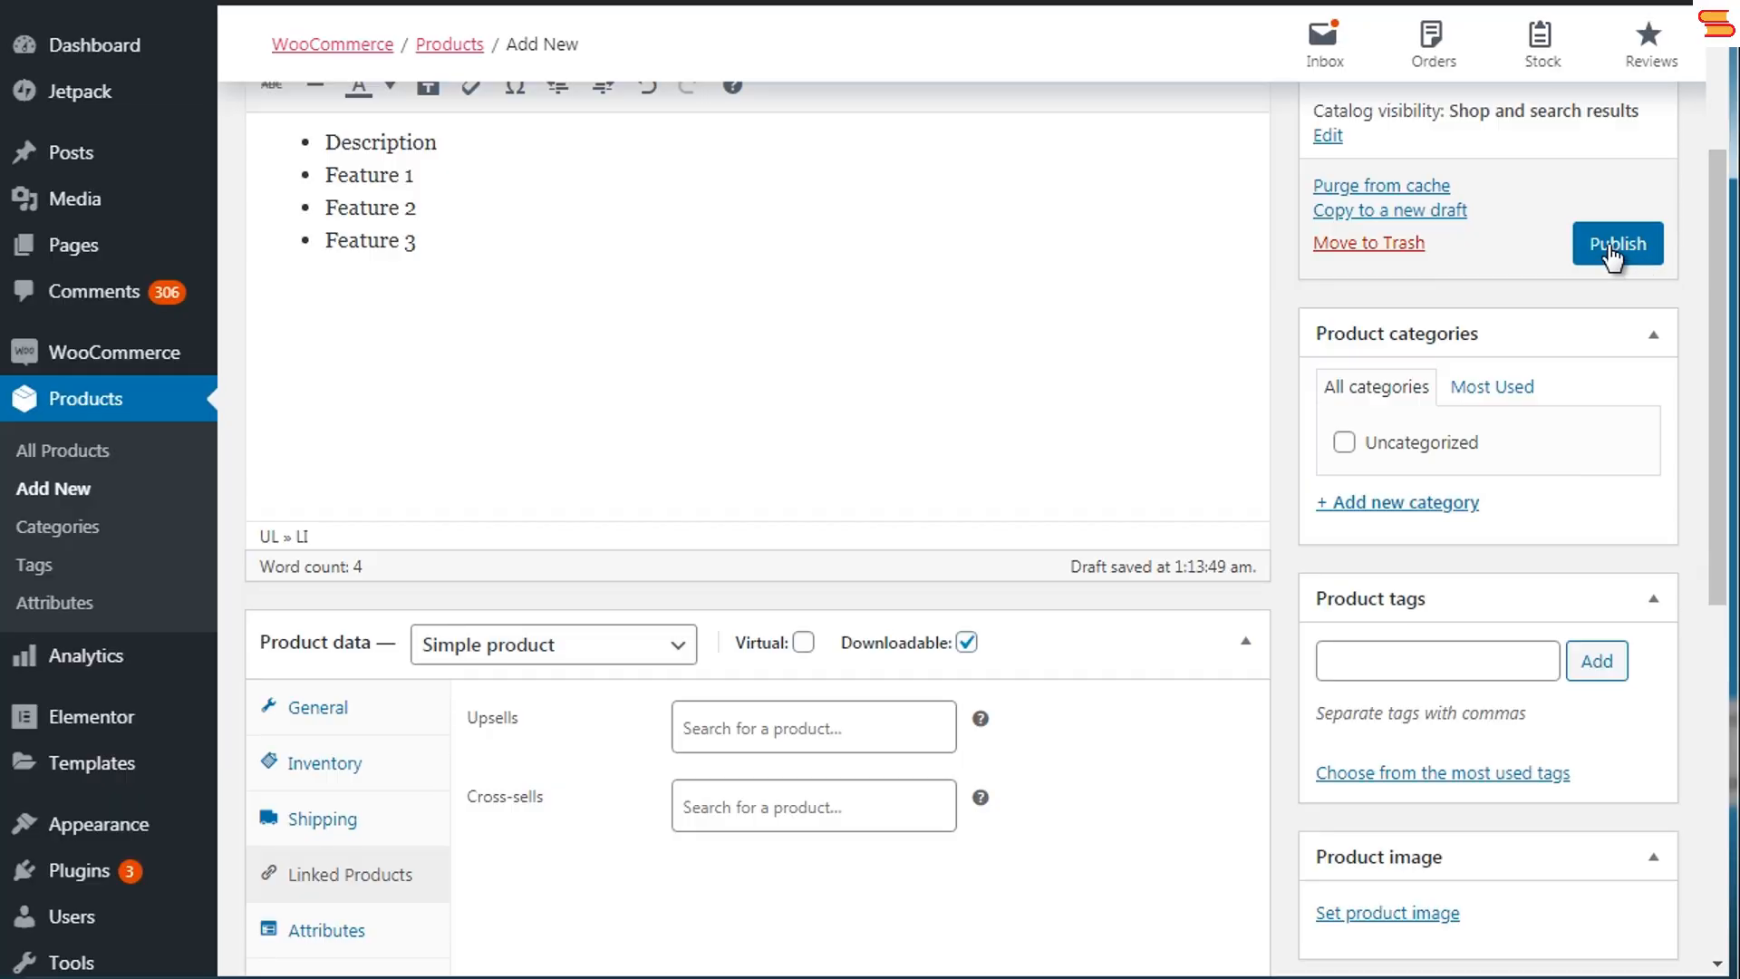
click(327, 709)
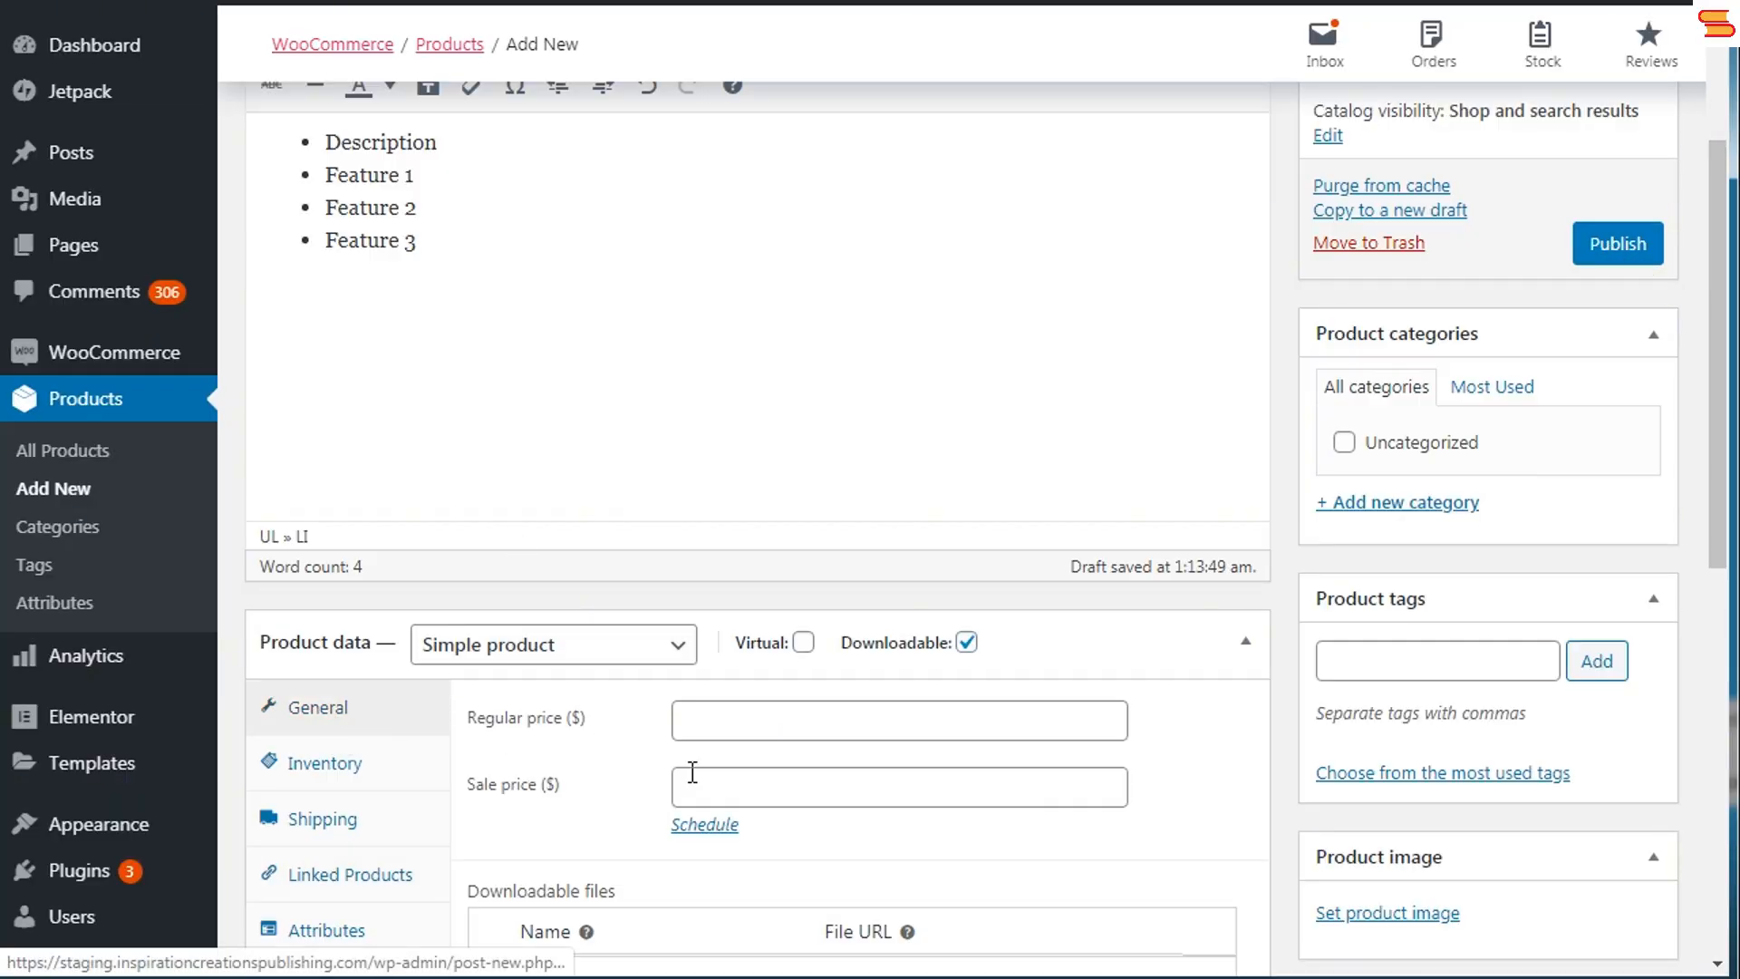
click(759, 780)
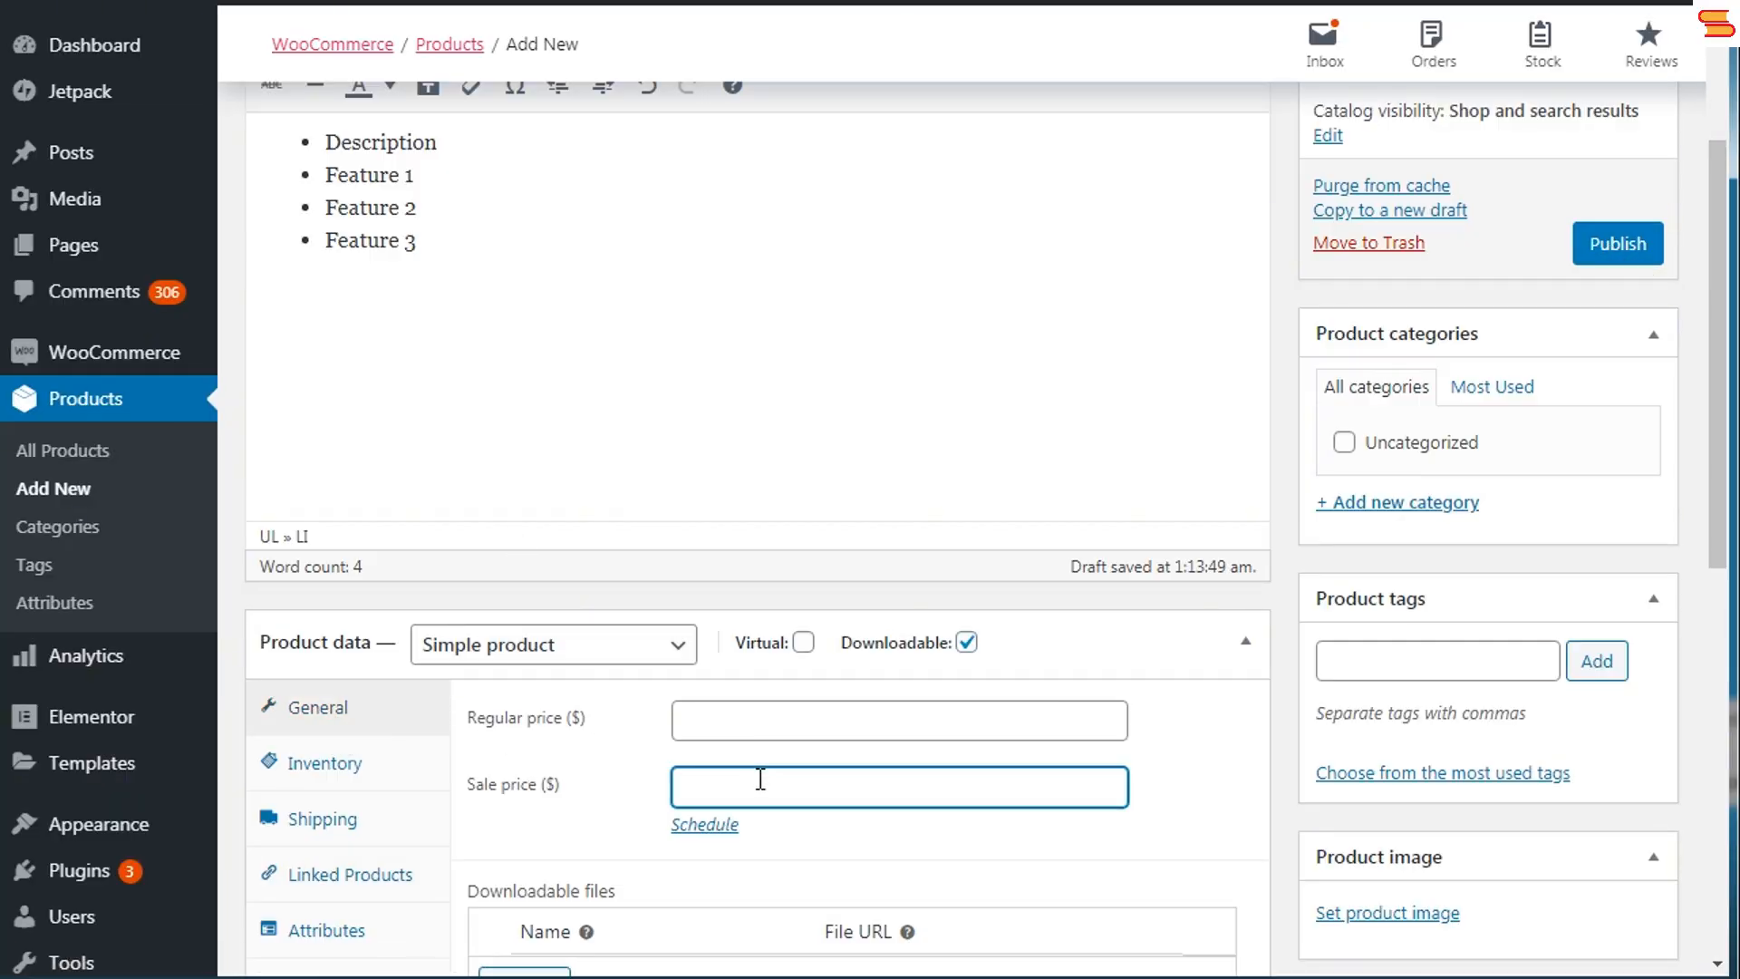
text(10)
click(752, 723)
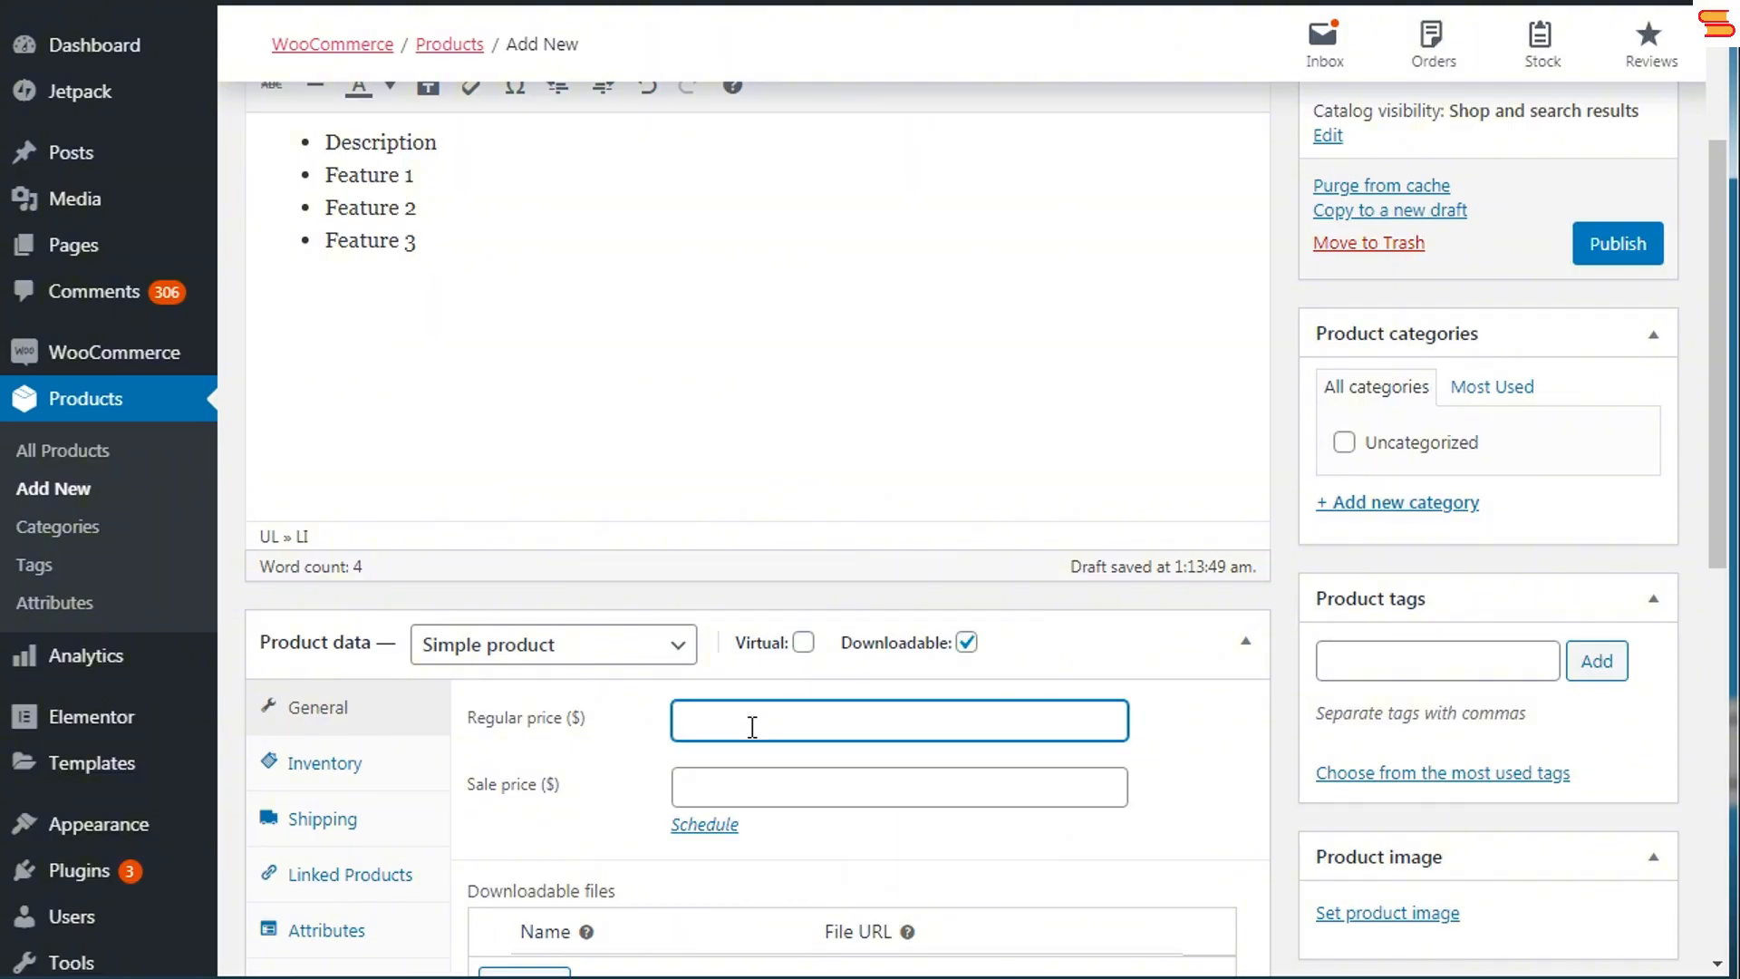
text(30)
click(715, 779)
text(1)
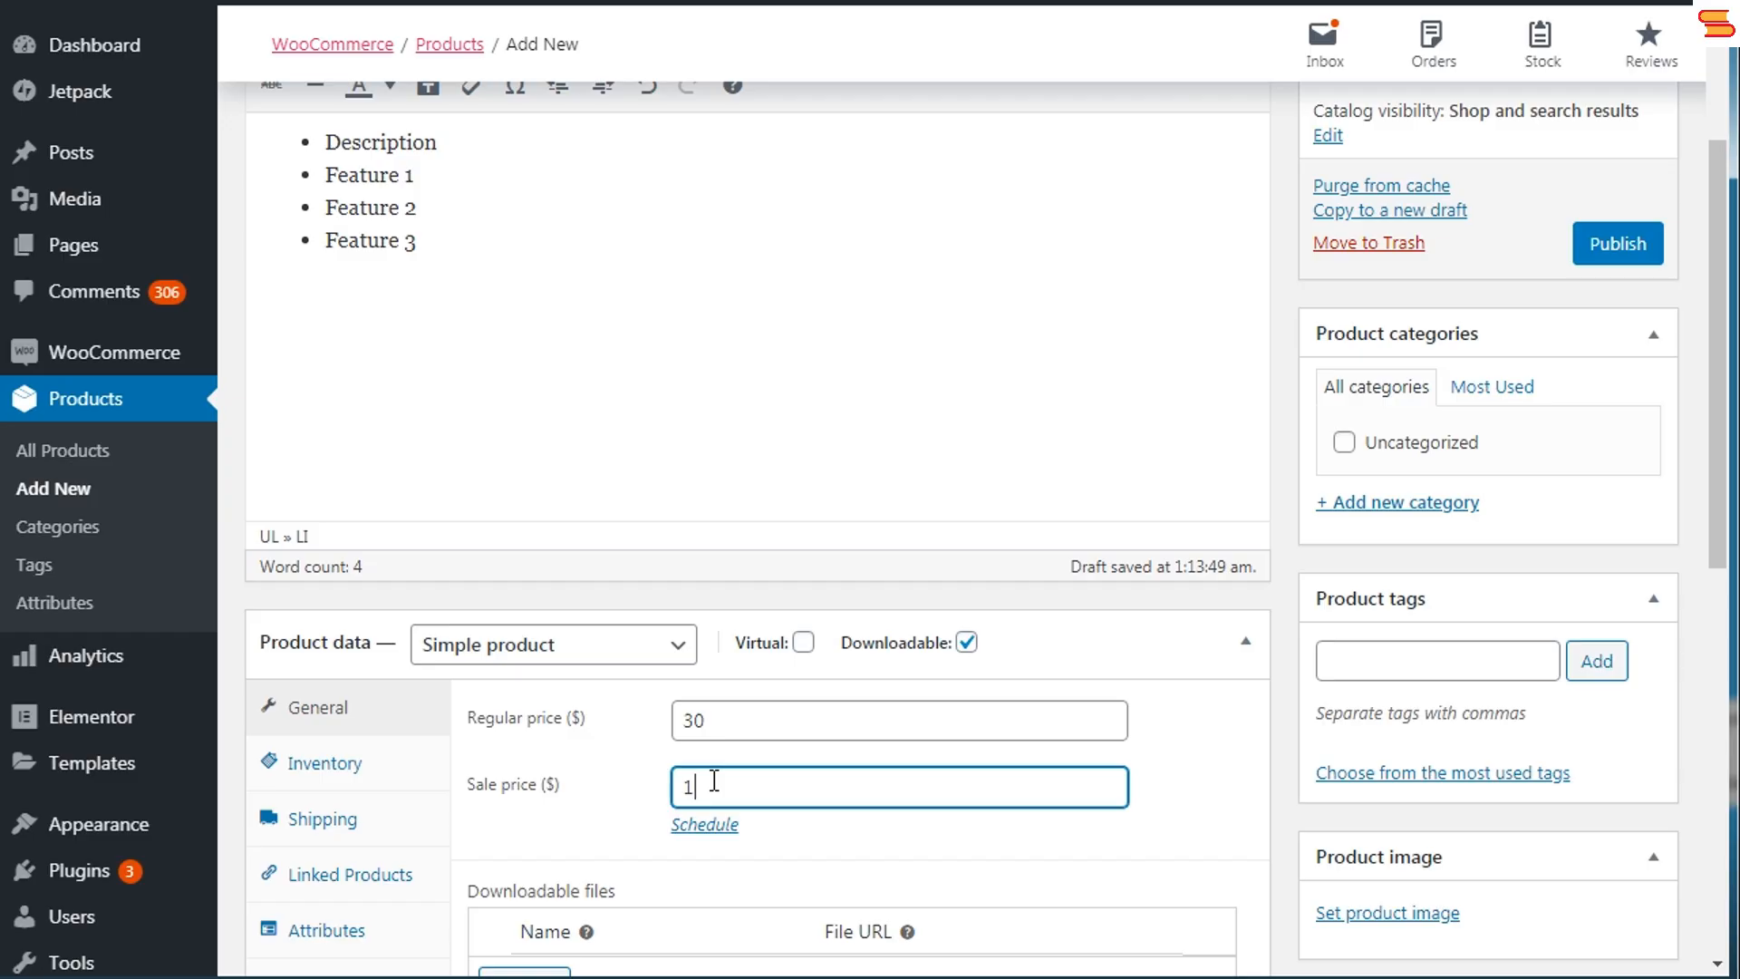
text(0)
click(1612, 258)
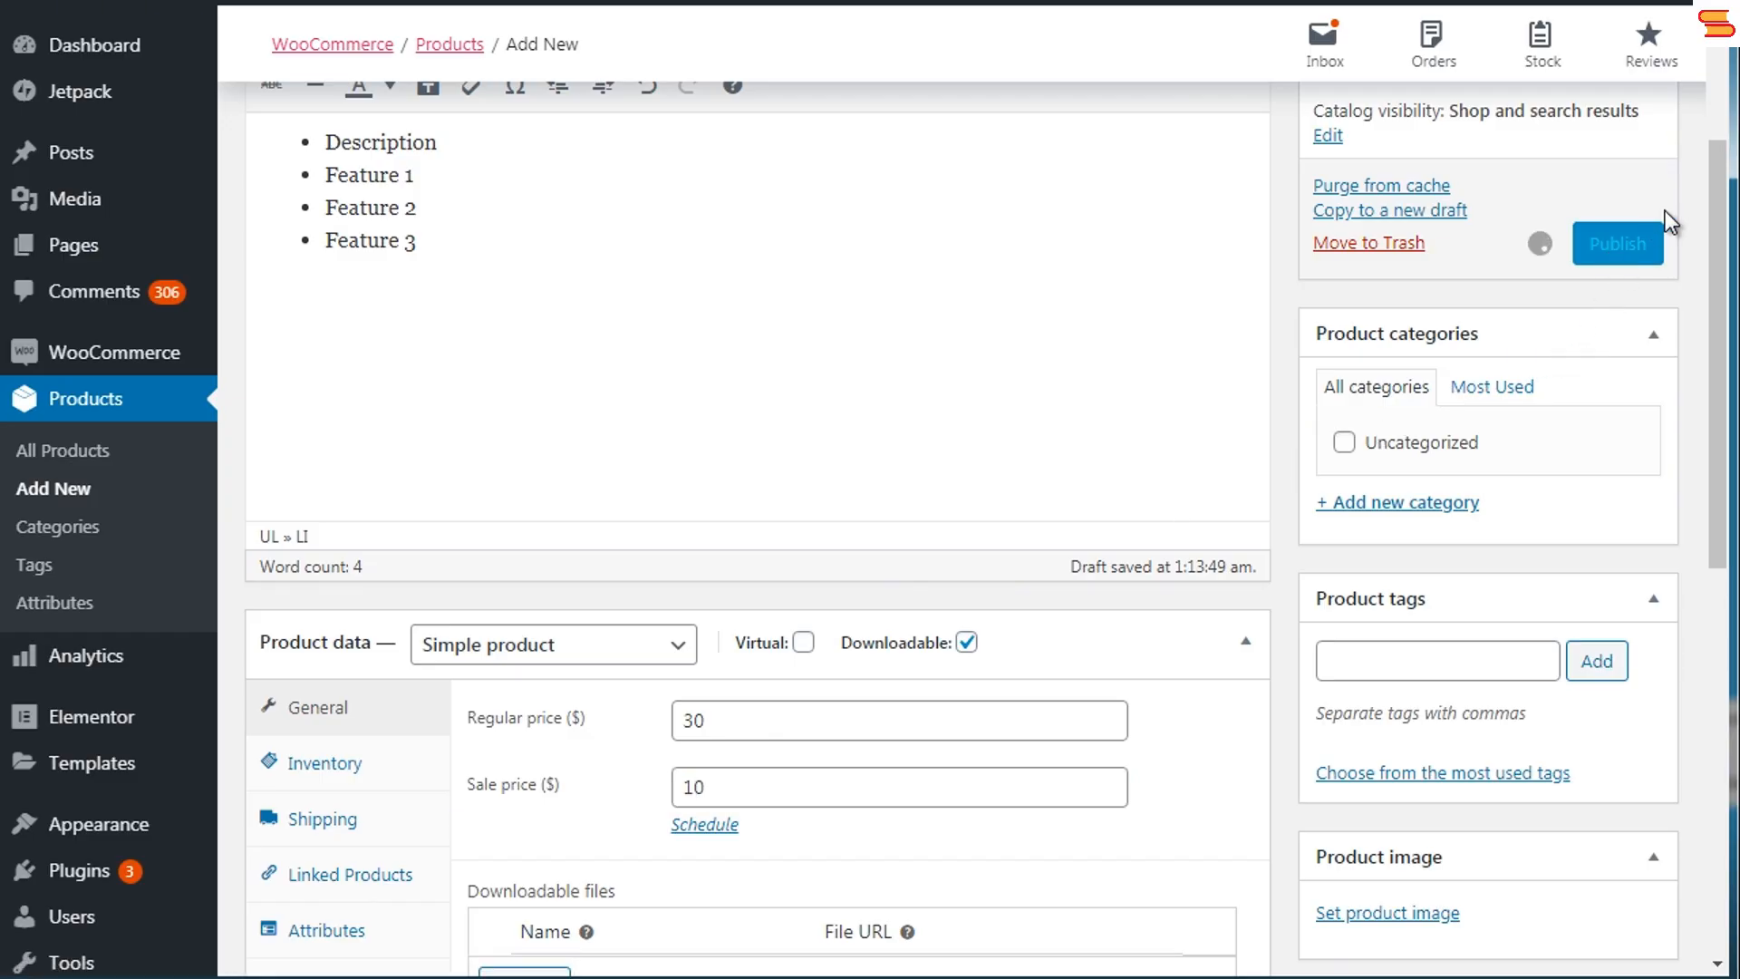